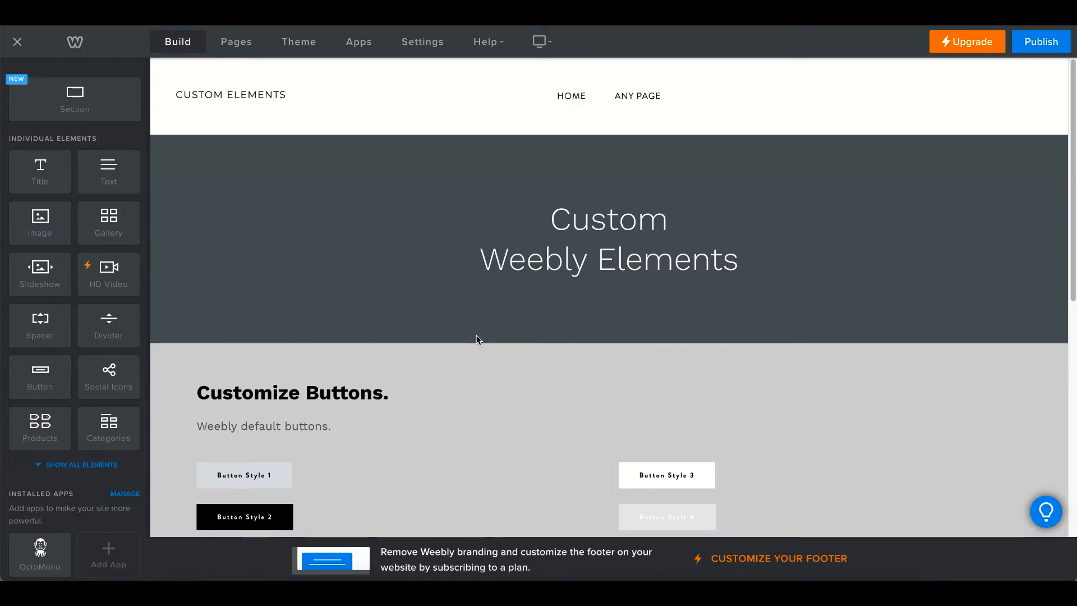
Look through Button Style 1's available styles and close its settings without changes
scroll(477, 340, down, 4)
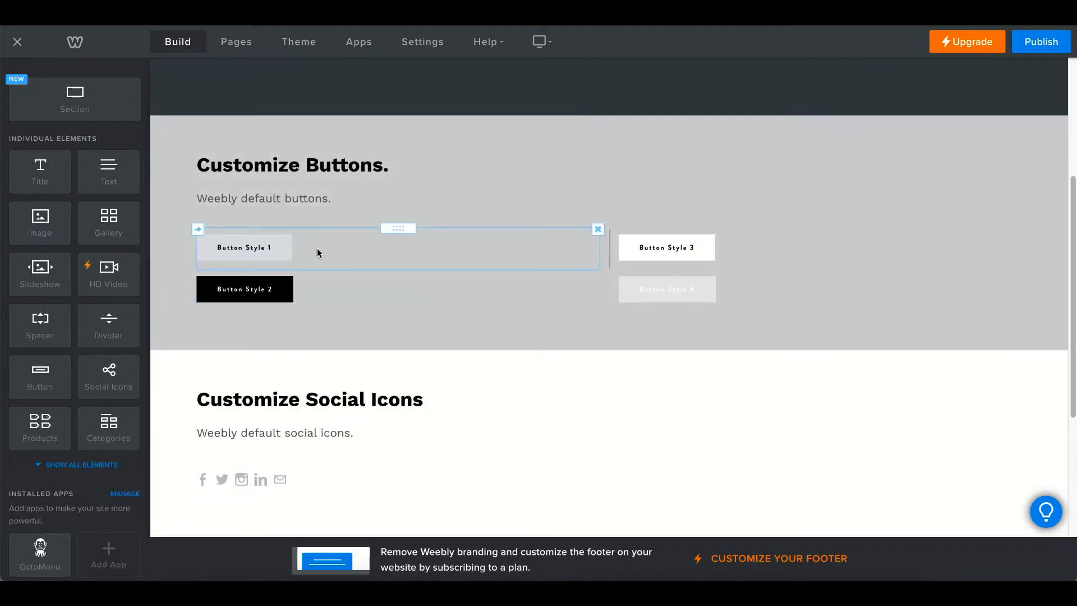
click(318, 253)
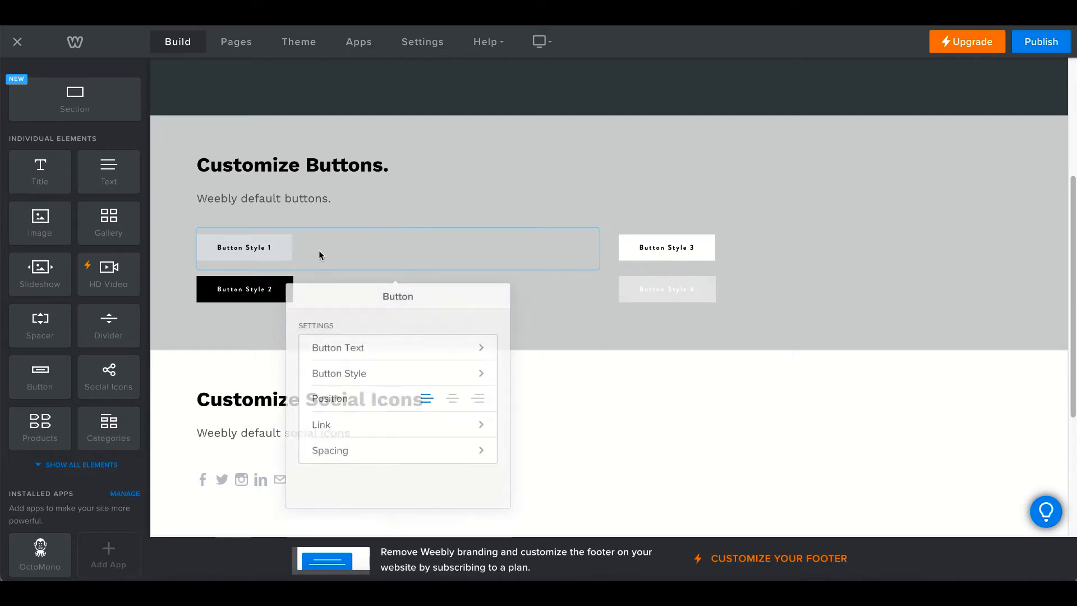
click(402, 367)
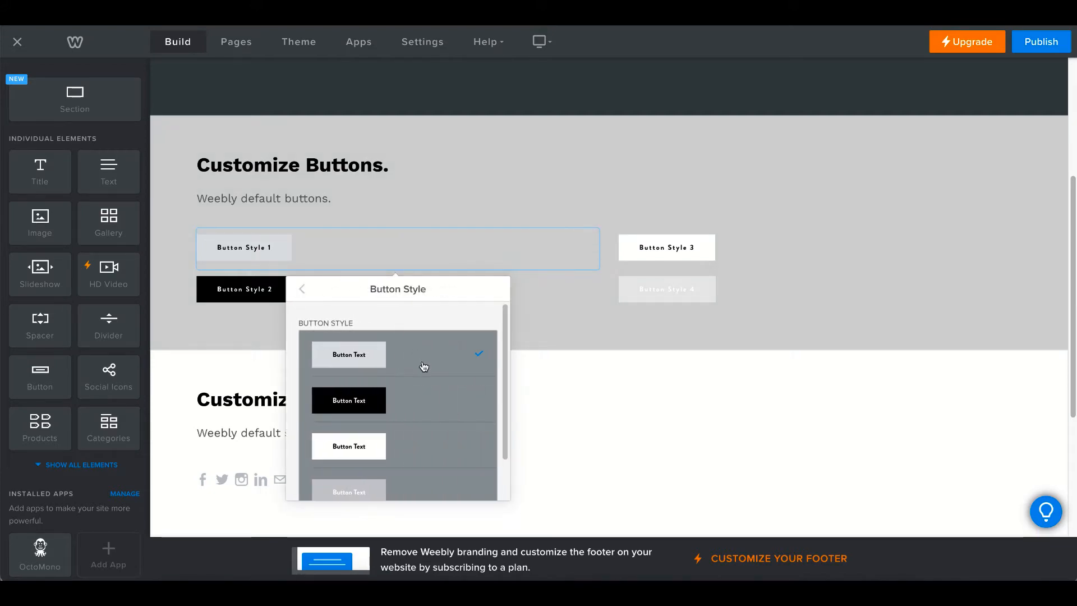
scroll(437, 440, down, 1)
scroll(426, 416, up, 1)
click(257, 332)
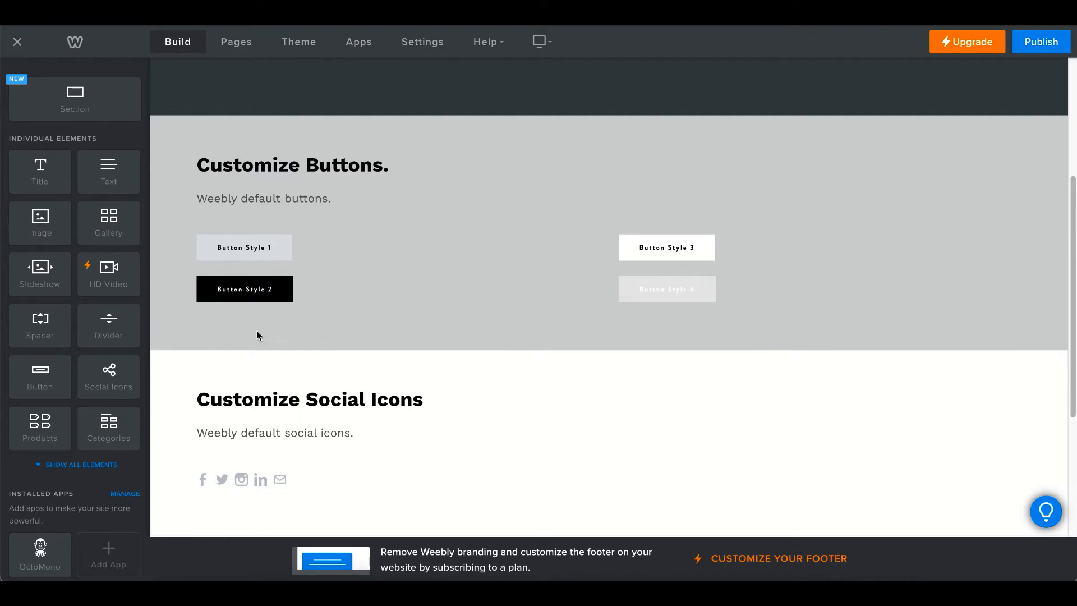
Drag the OctoMono app below the four default buttons and open its Dashboard
scroll(257, 335, up, 4)
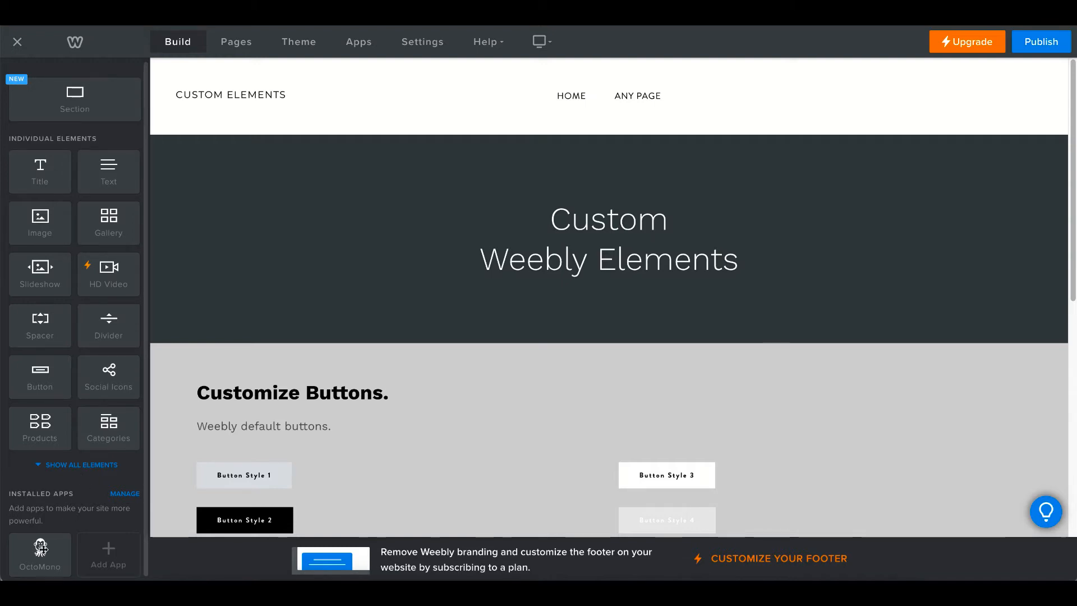
drag(37, 557, 542, 247)
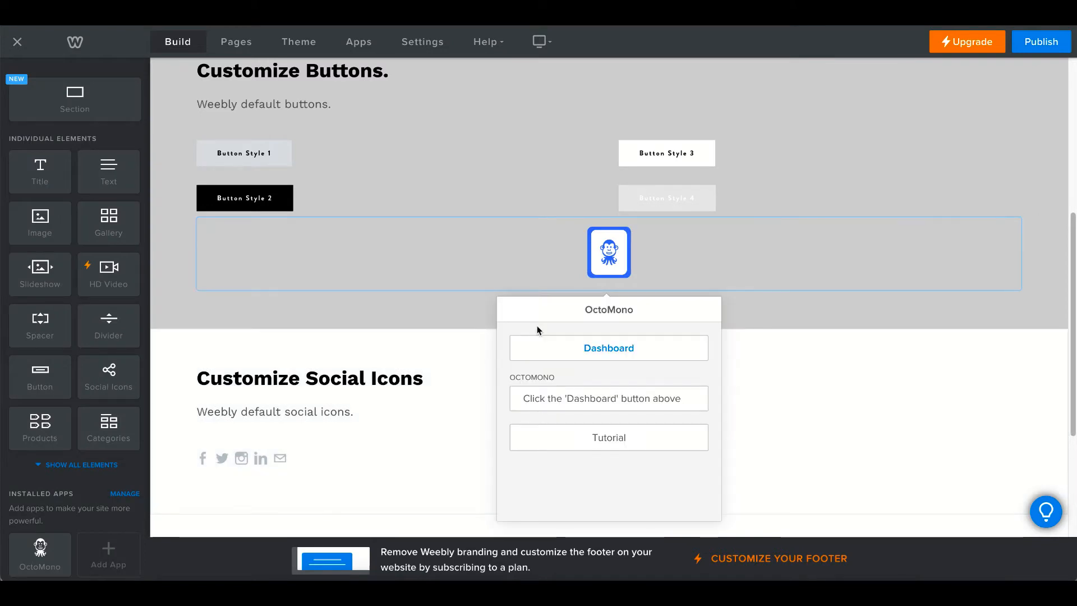
click(585, 349)
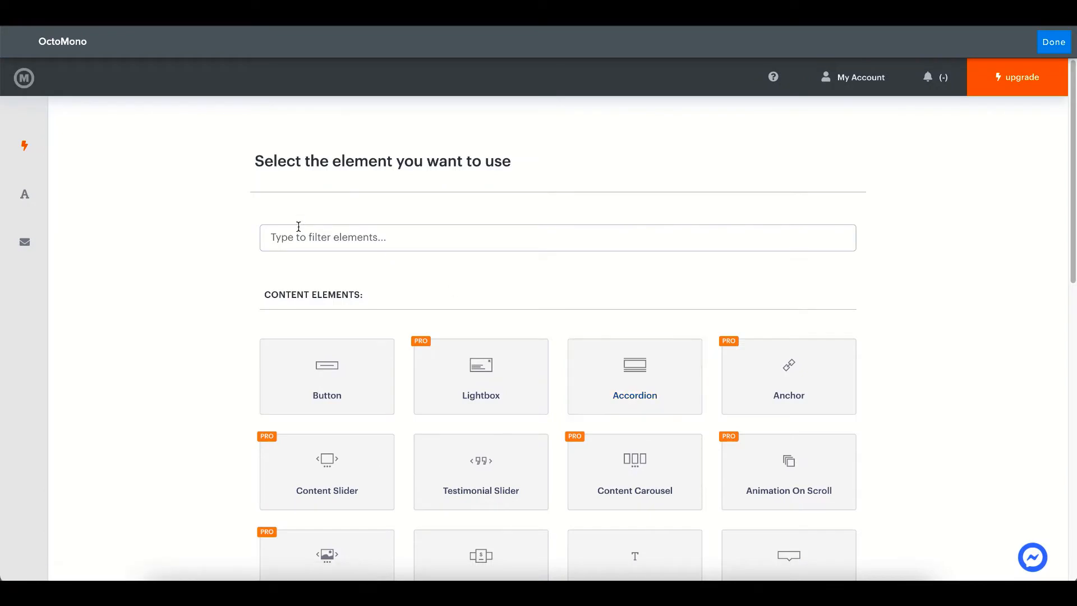
Filter the OctoMono elements with 'wee' and open Custom Weebly Elements
click(309, 238)
text(w)
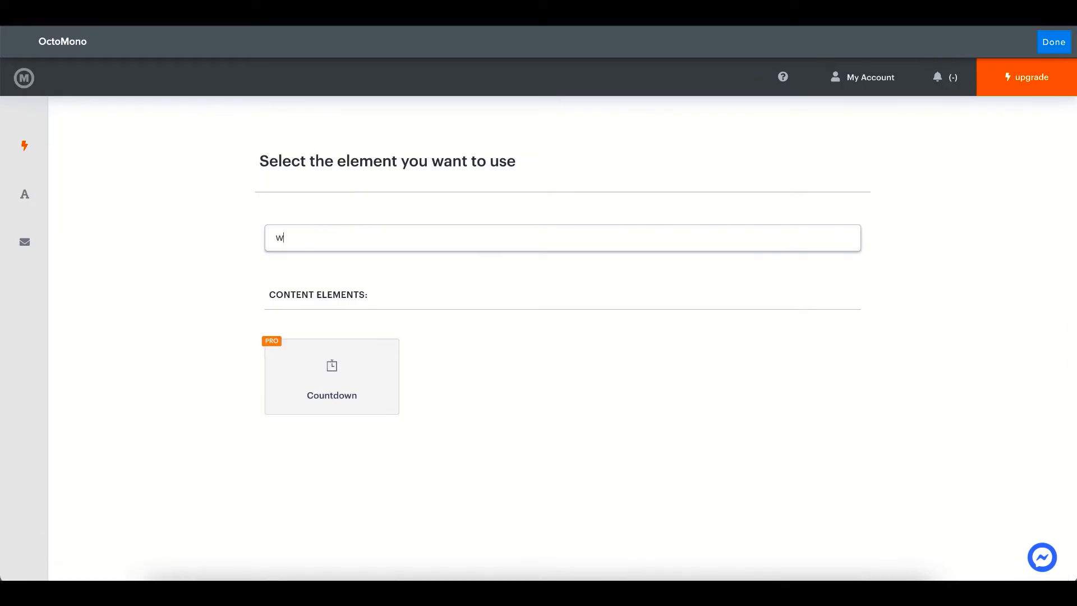
text(ee)
click(320, 369)
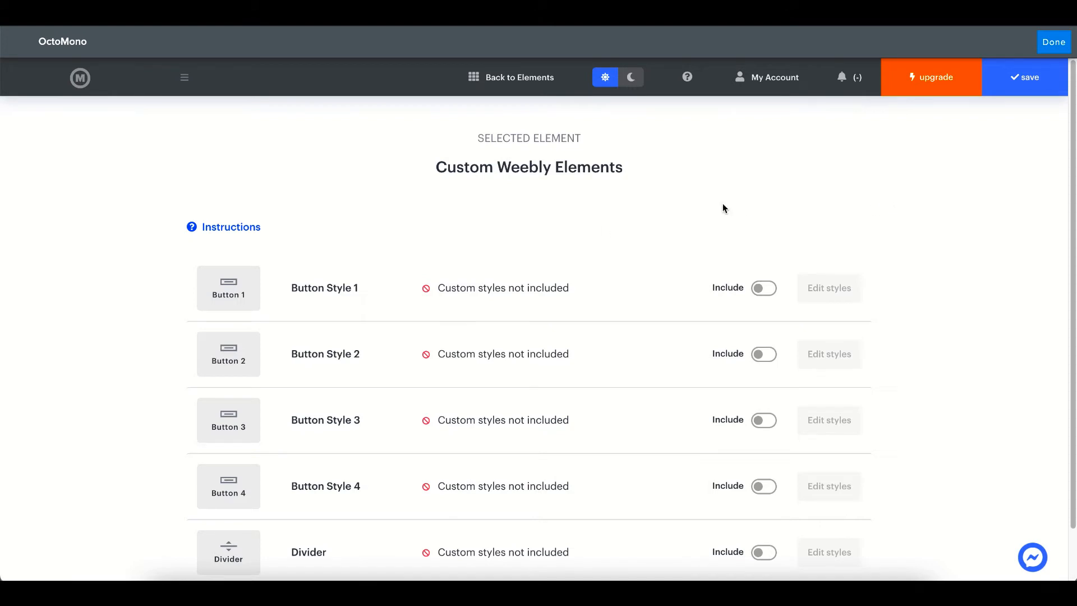
scroll(250, 458, down, 2)
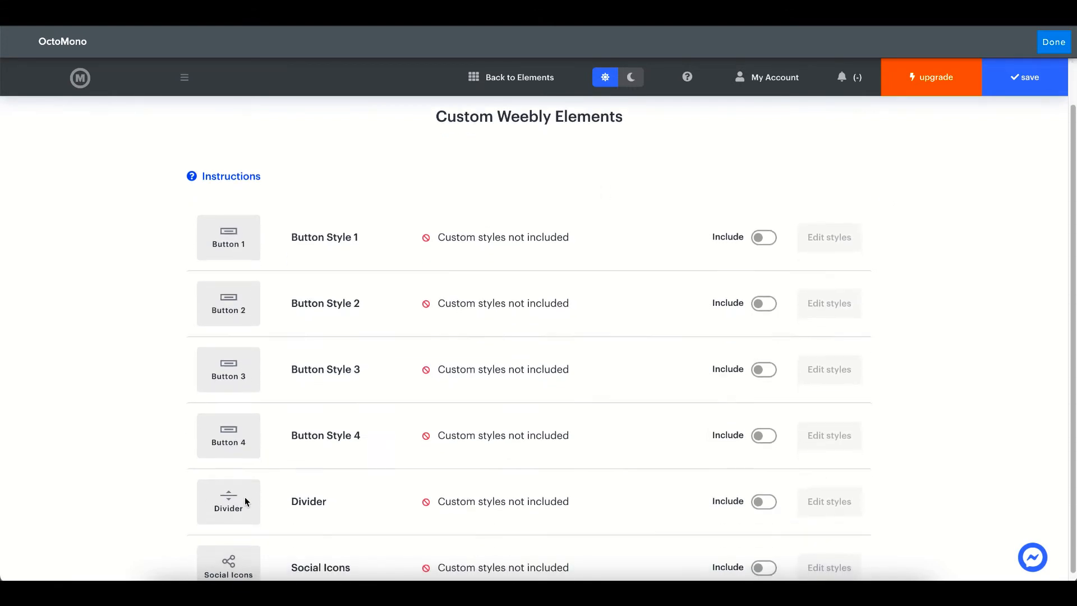
scroll(471, 313, up, 2)
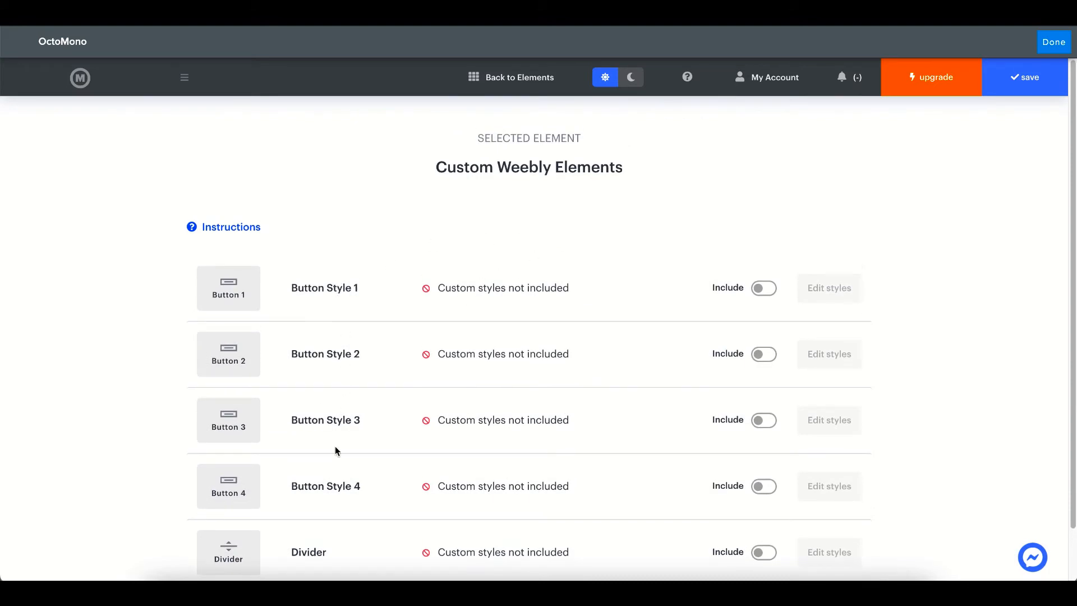
scroll(329, 518, down, 2)
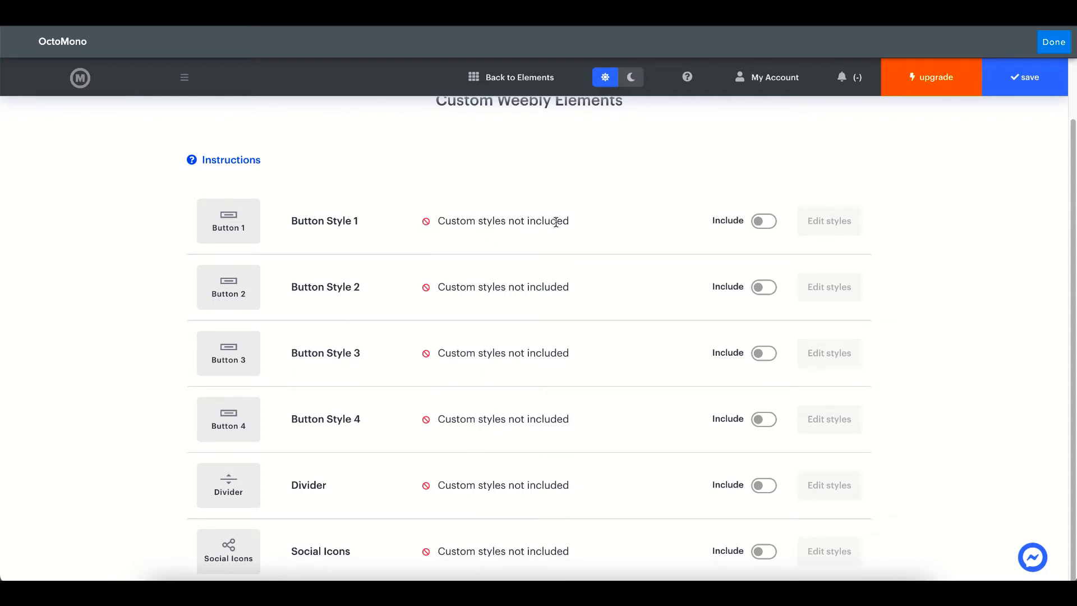
Switch on Include for Button Style 1 and open its style editor
click(765, 222)
click(766, 224)
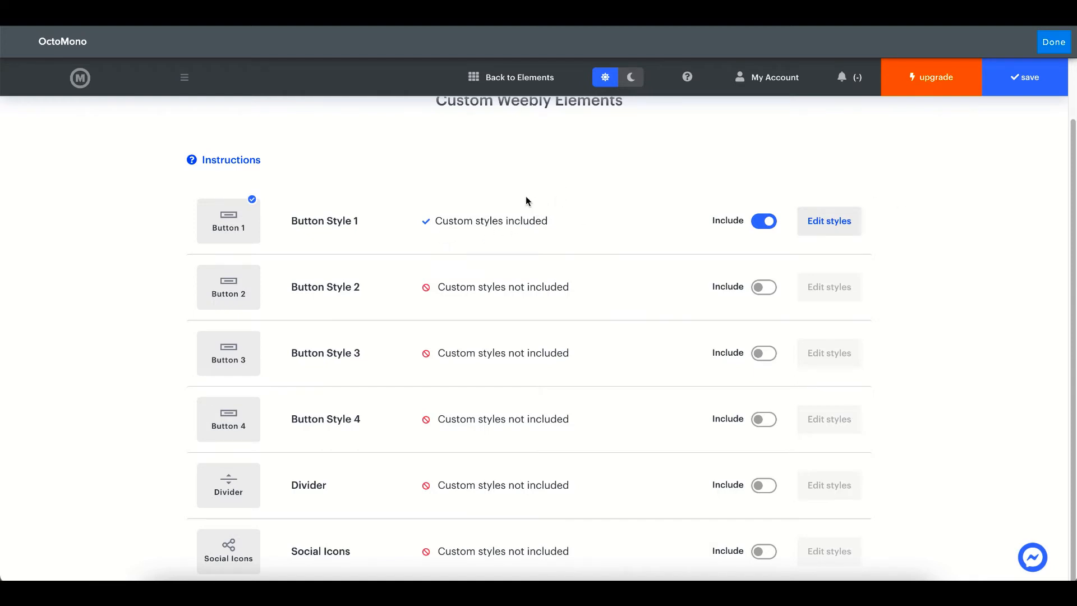
scroll(524, 200, up, 2)
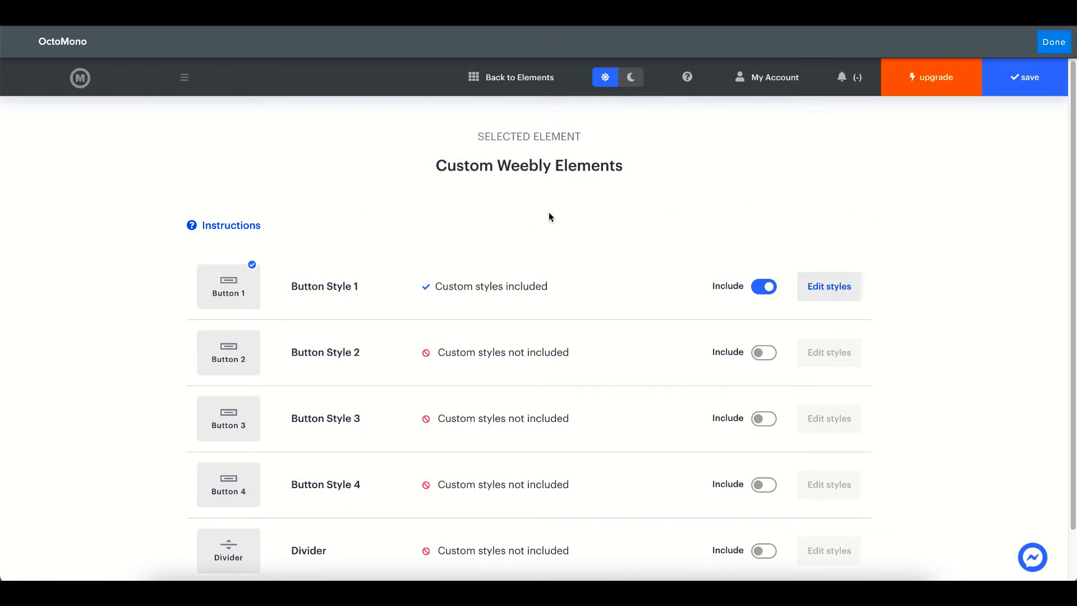
click(837, 287)
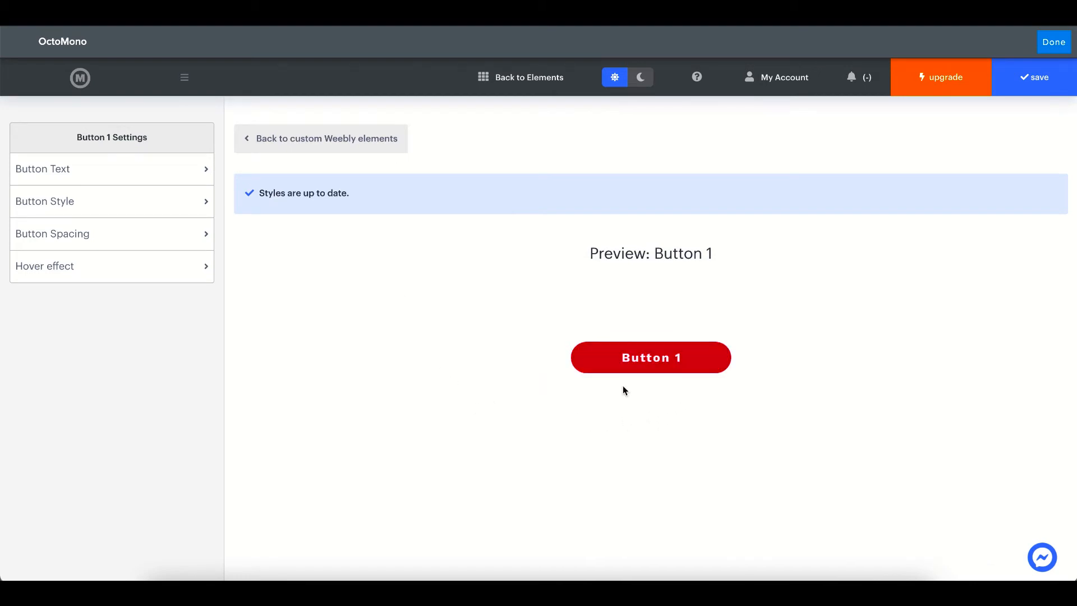
click(89, 170)
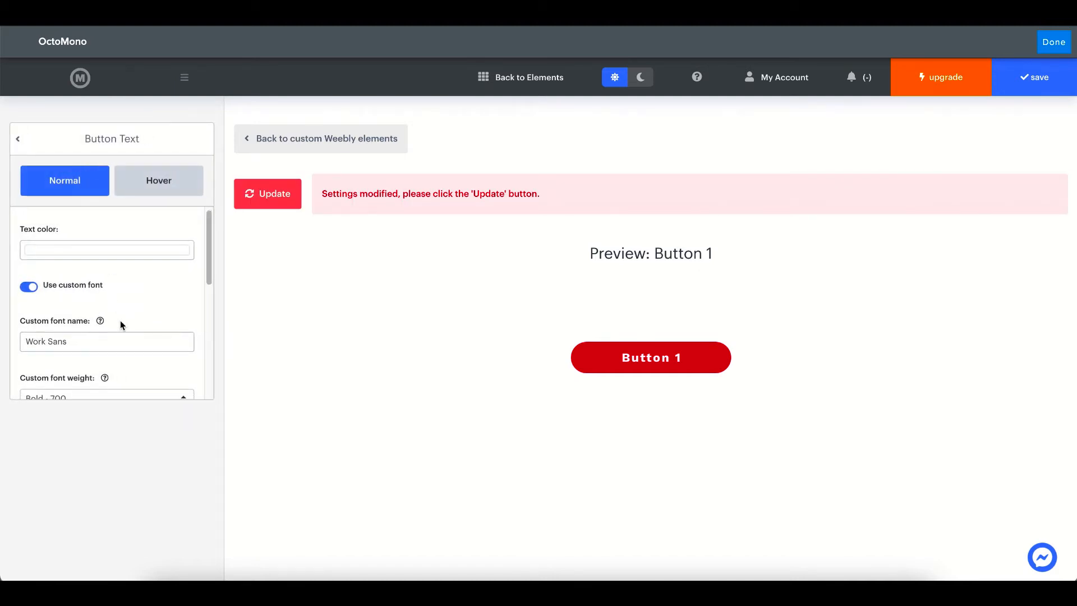
scroll(78, 315, down, 2)
scroll(106, 309, down, 2)
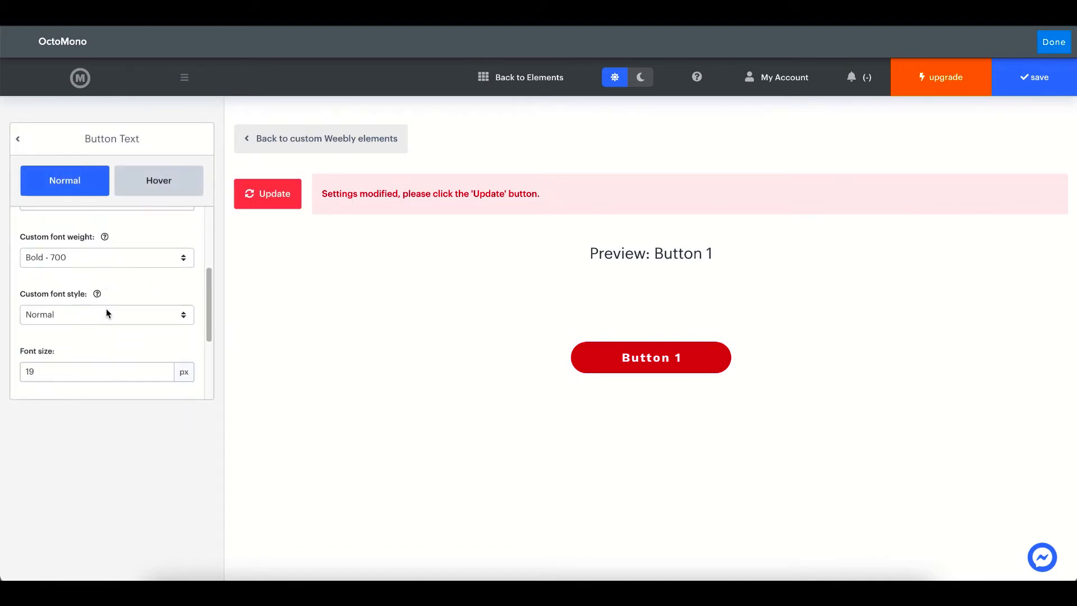
scroll(115, 312, down, 1)
scroll(114, 312, up, 4)
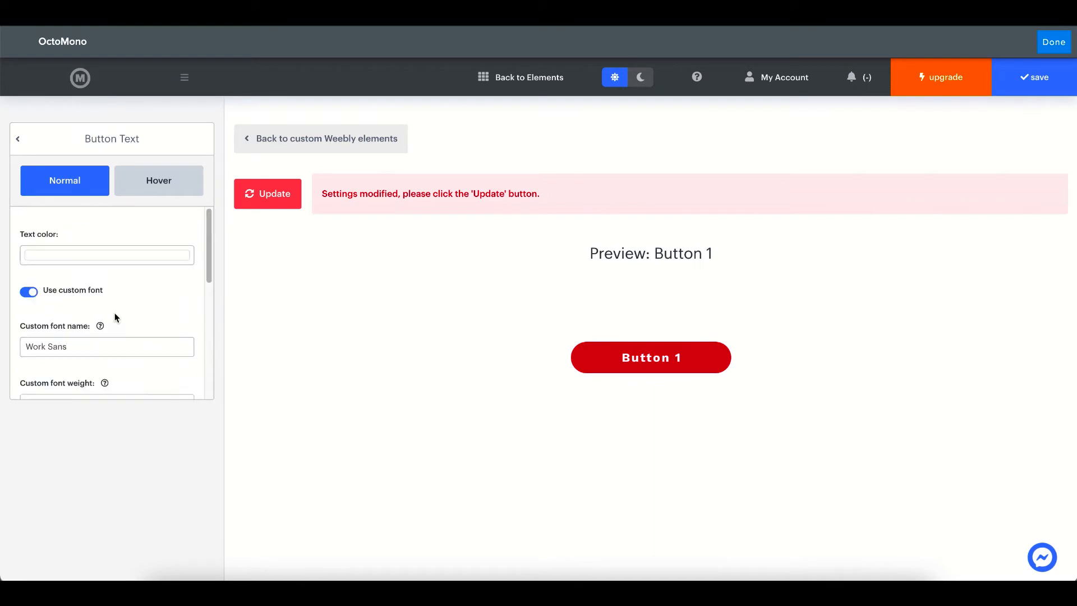
click(172, 184)
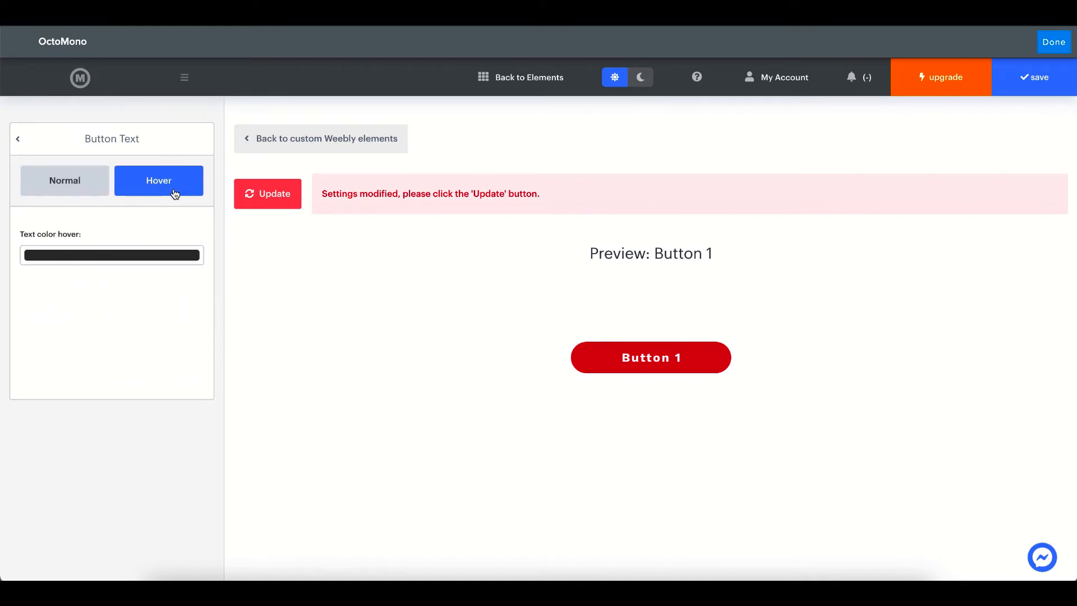
click(23, 140)
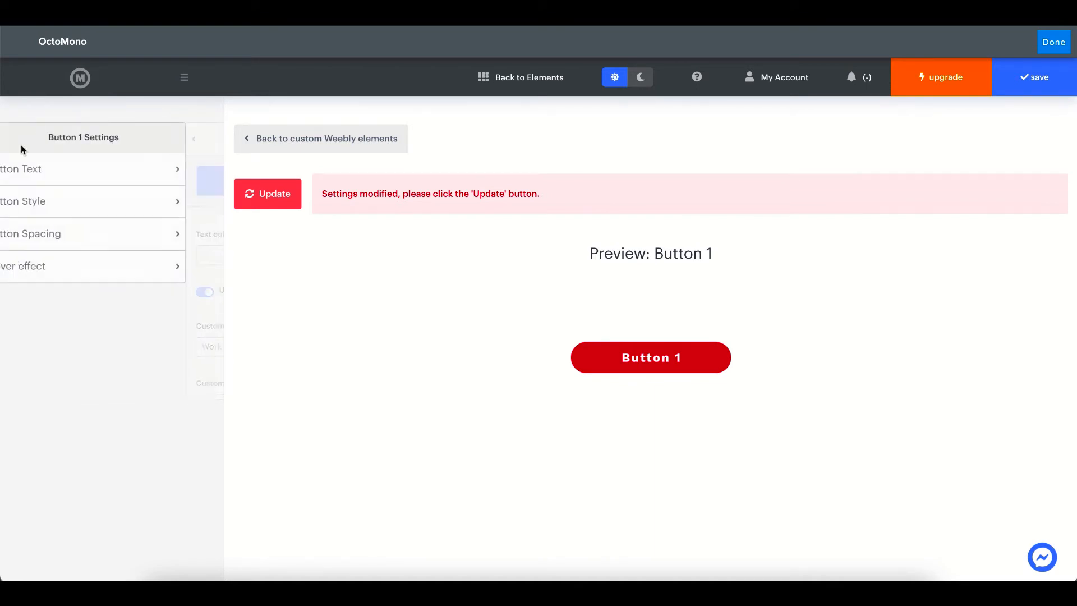
click(112, 208)
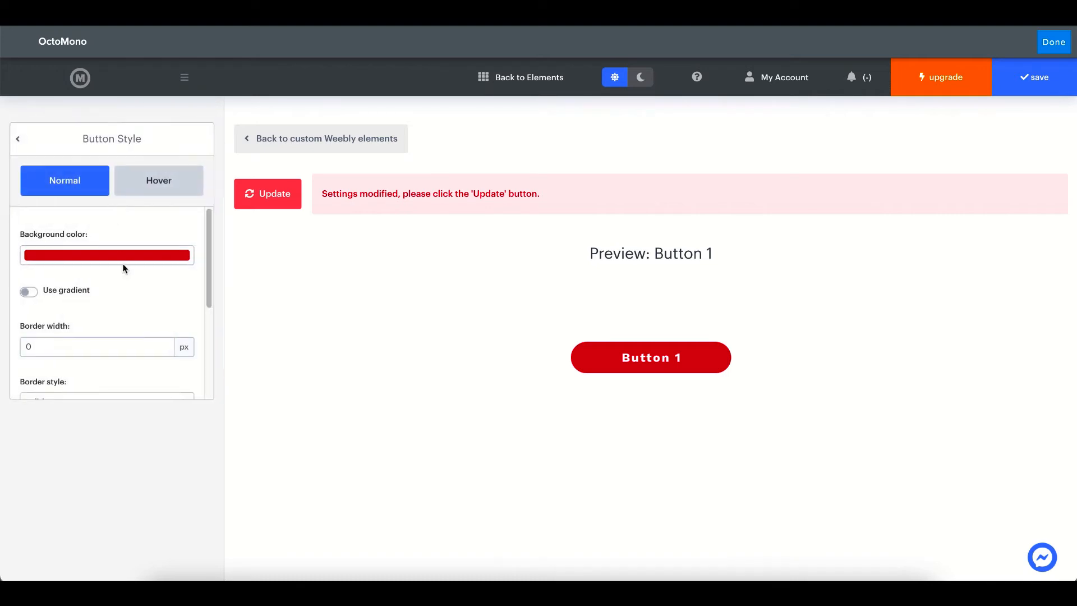
scroll(122, 270, down, 3)
scroll(113, 295, down, 2)
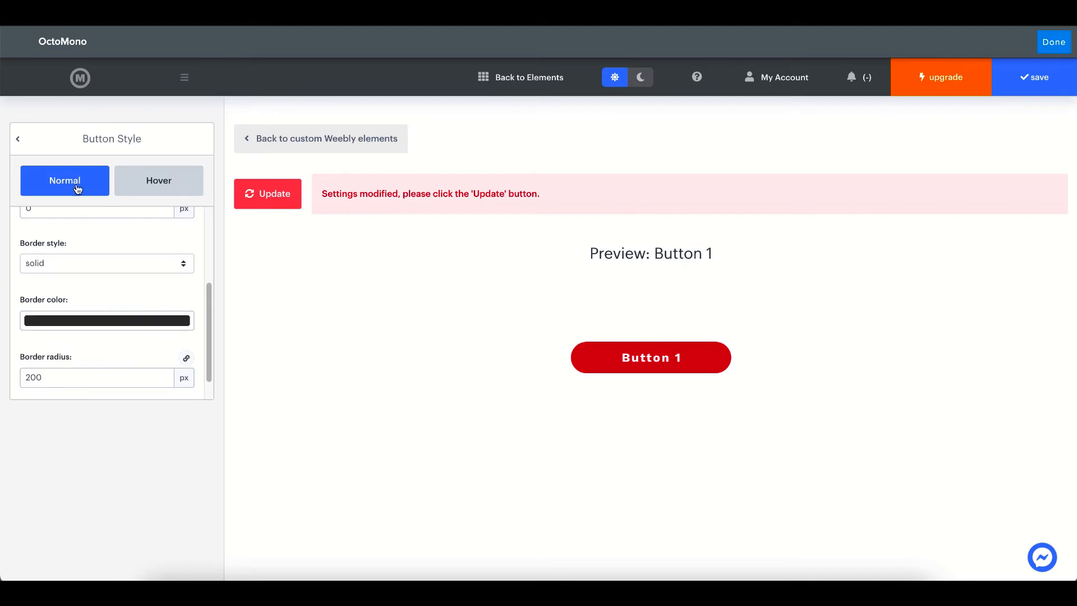
click(25, 141)
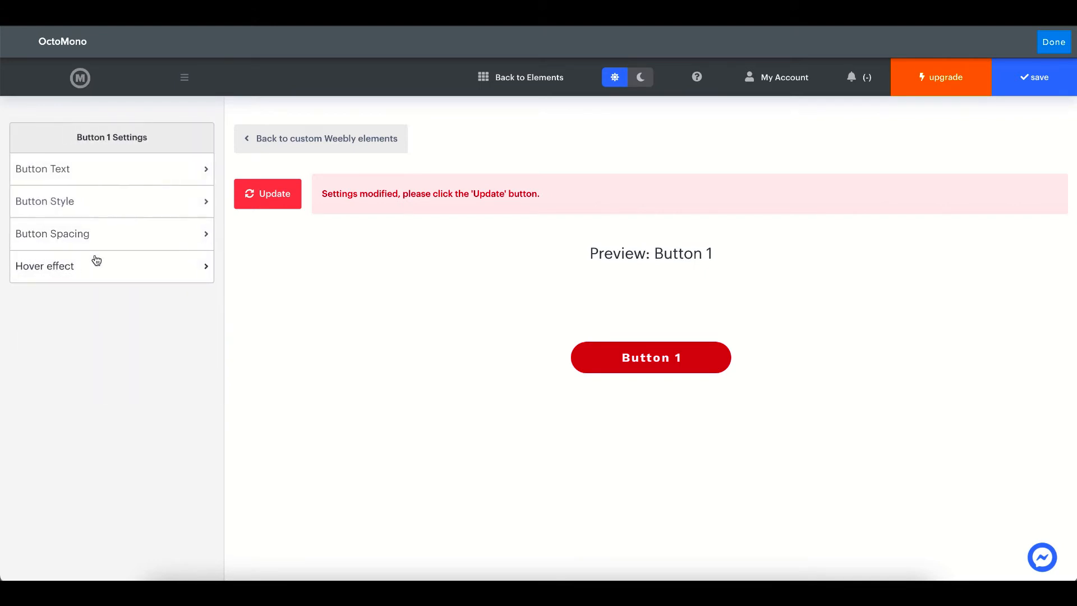
Set Button 1's padding to 15 px vertical and 20 px horizontal
click(92, 241)
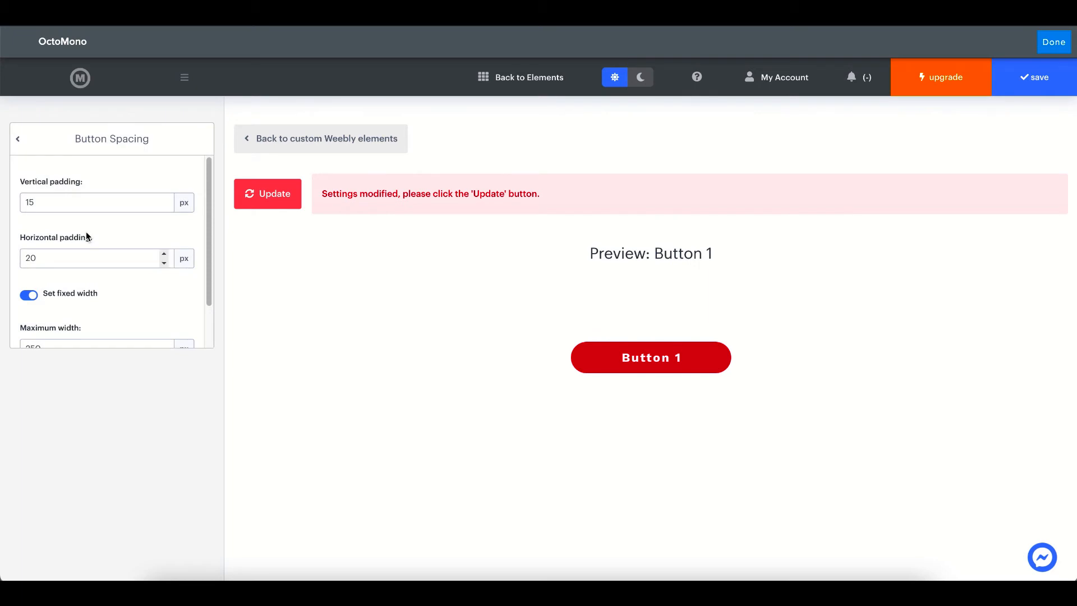
click(68, 296)
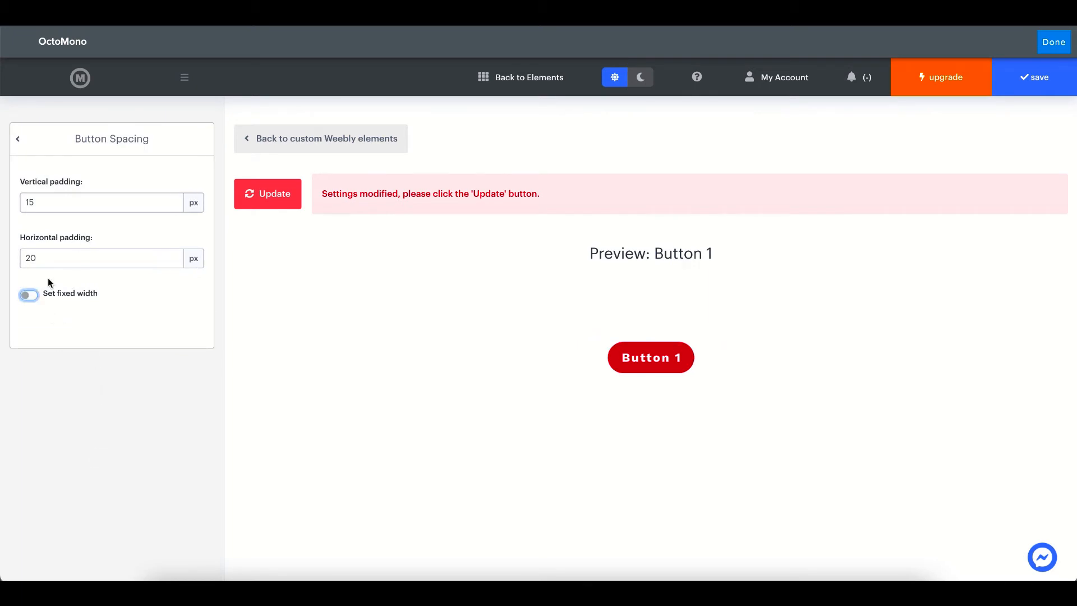
click(48, 257)
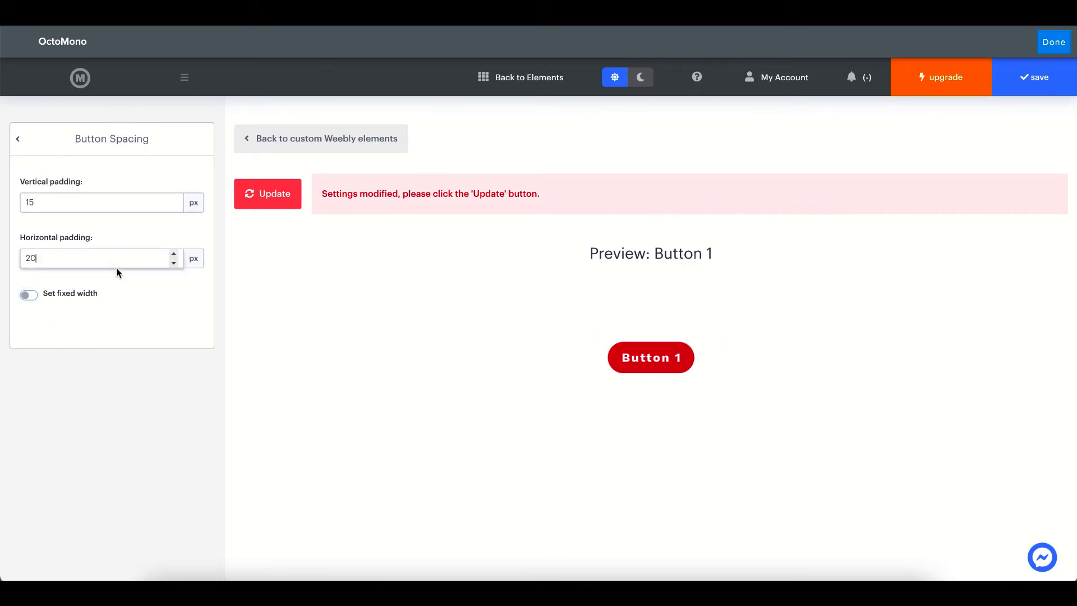
text(0)
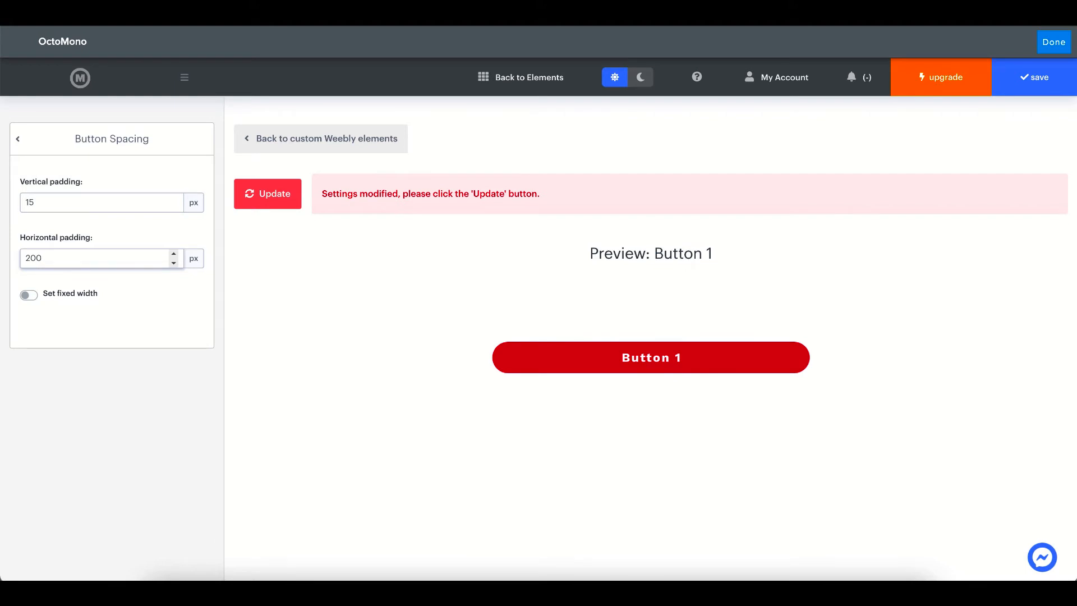
click(43, 202)
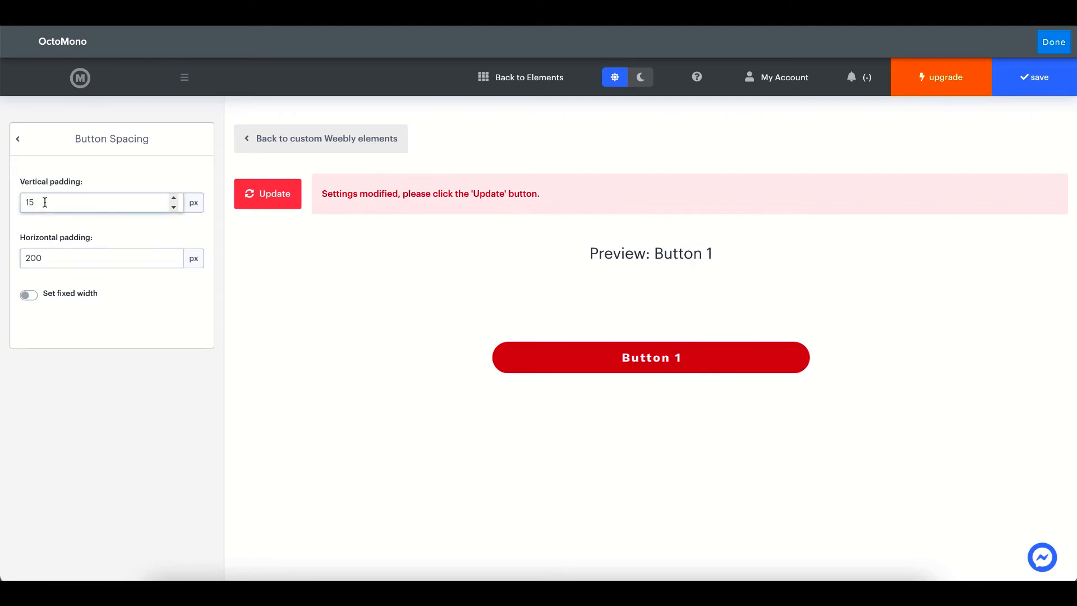
text(0)
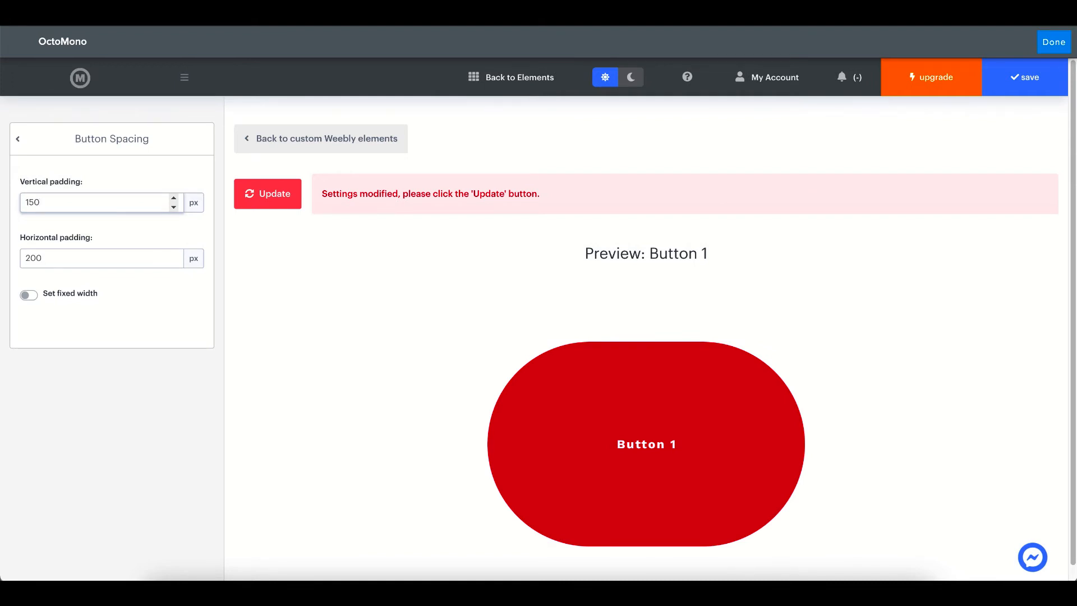
key(BackSpace)
click(75, 258)
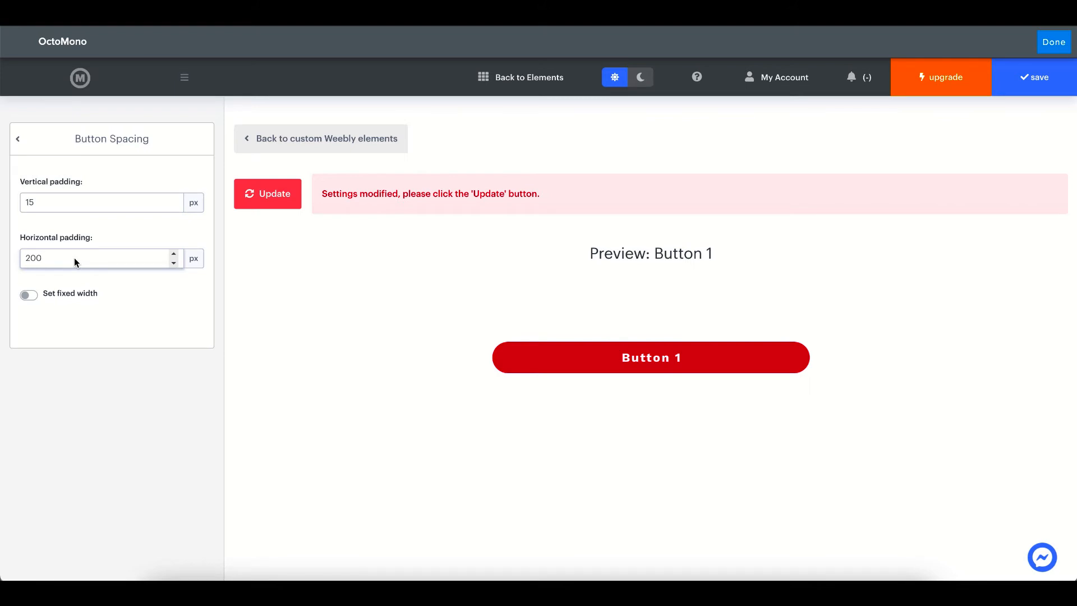
key(BackSpace)
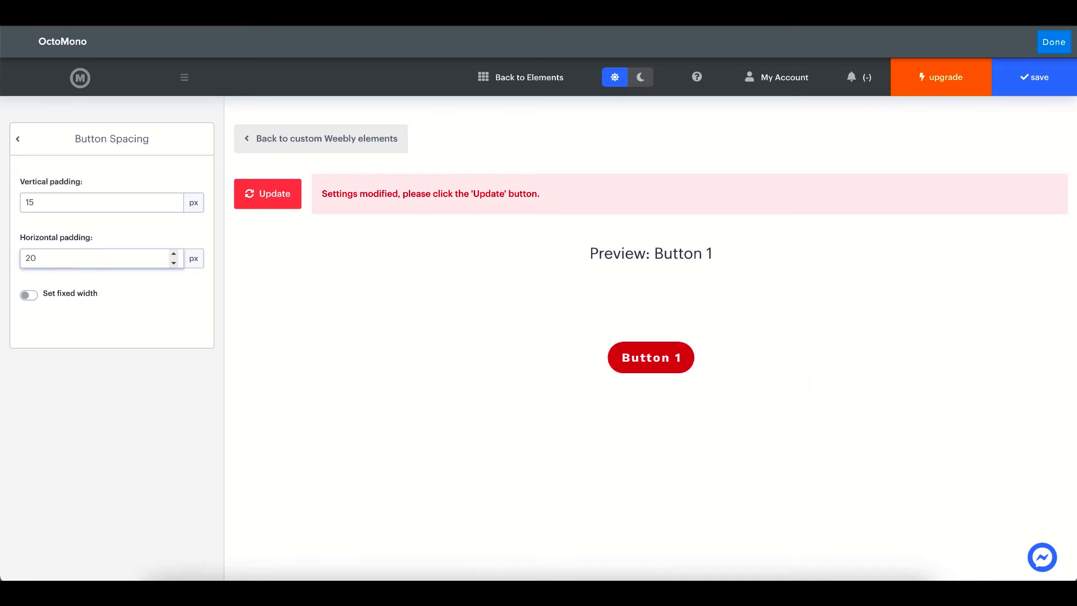
Turn on fixed width with a 250 px maximum, apply the update, and return to the elements list
click(75, 291)
scroll(106, 302, down, 1)
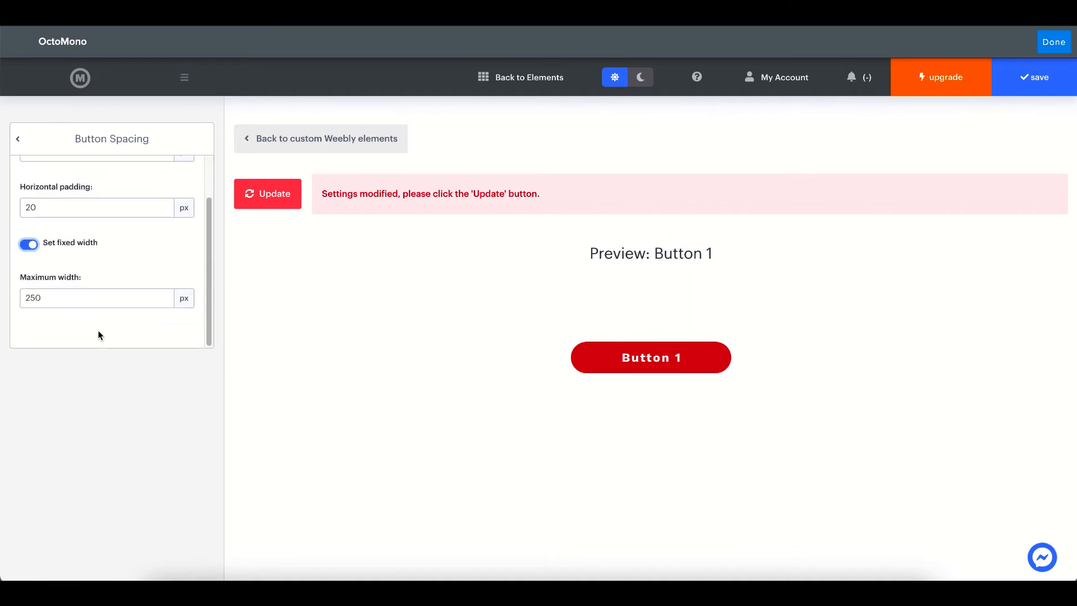
click(64, 304)
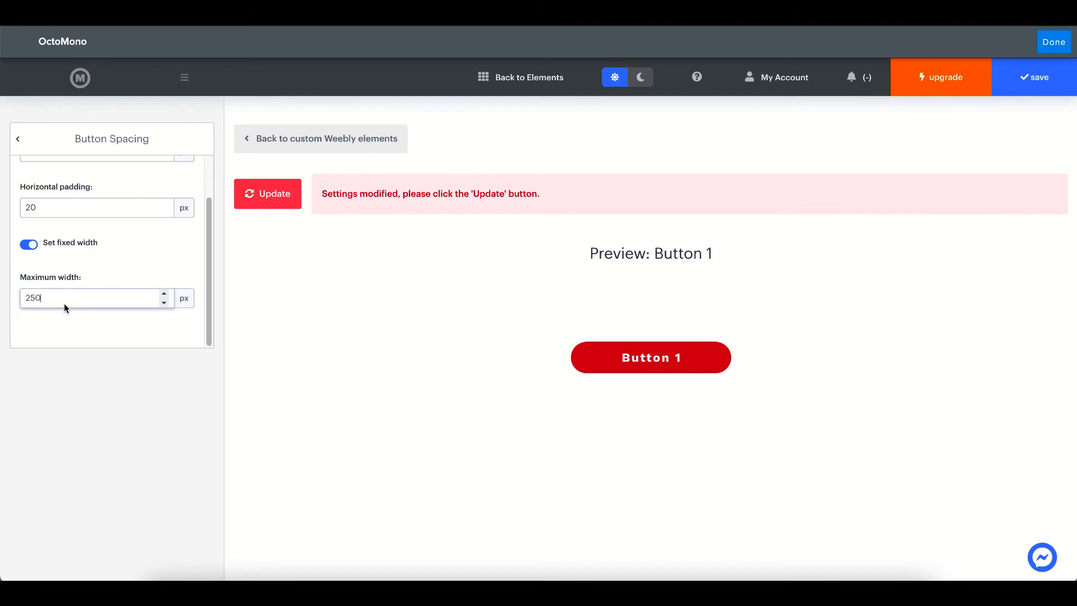
text(00)
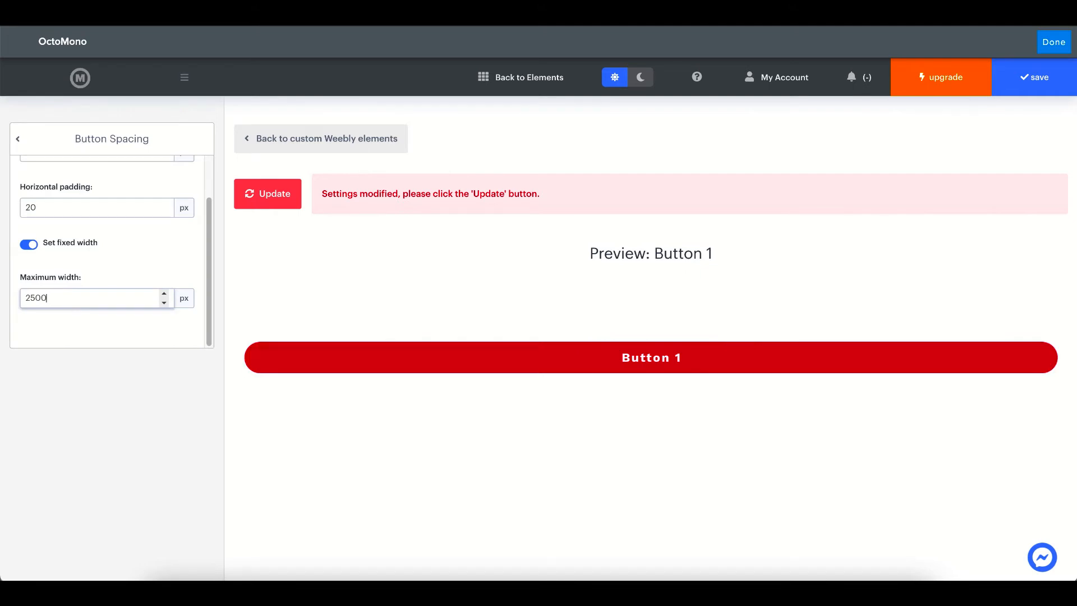
text(00000)
key(BackSpace)
key(BackSpace)
key(BackSpace)
key(BackSpace)
key(BackSpace)
key(BackSpace)
key(BackSpace)
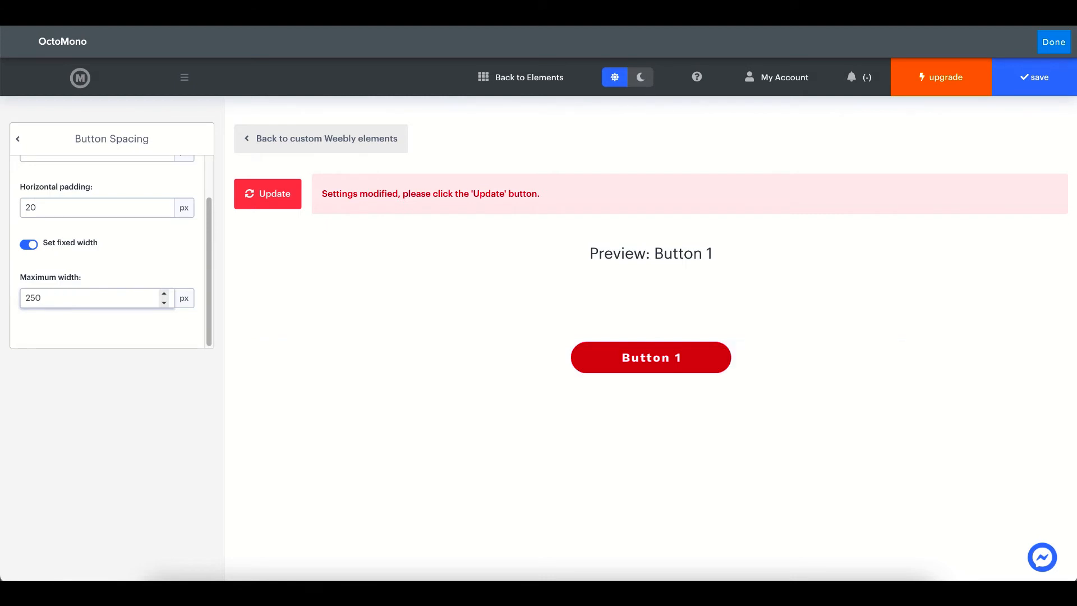
click(77, 377)
scroll(144, 296, up, 1)
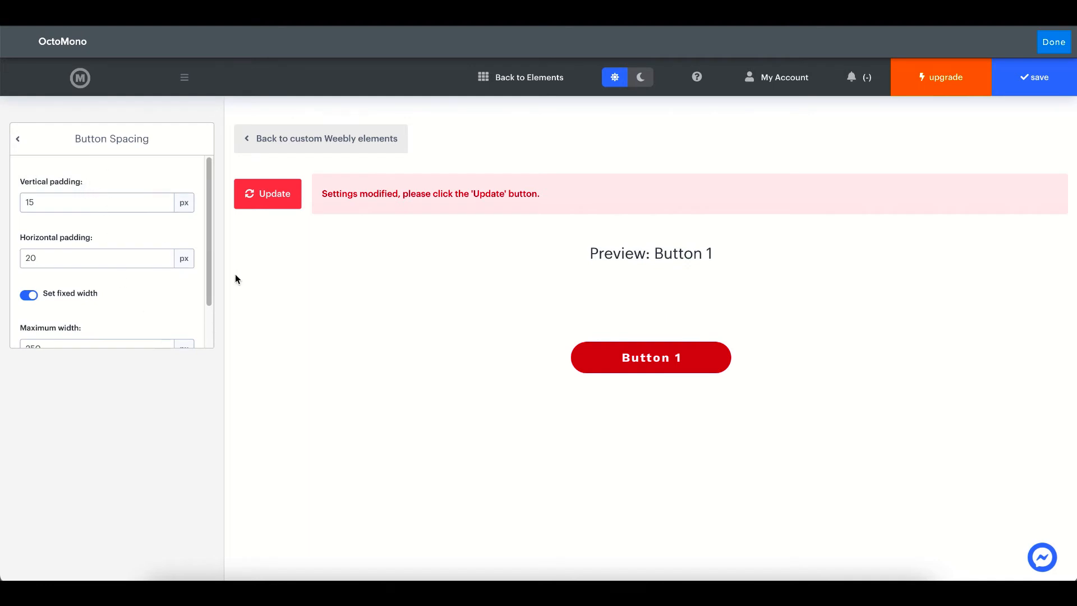
click(279, 197)
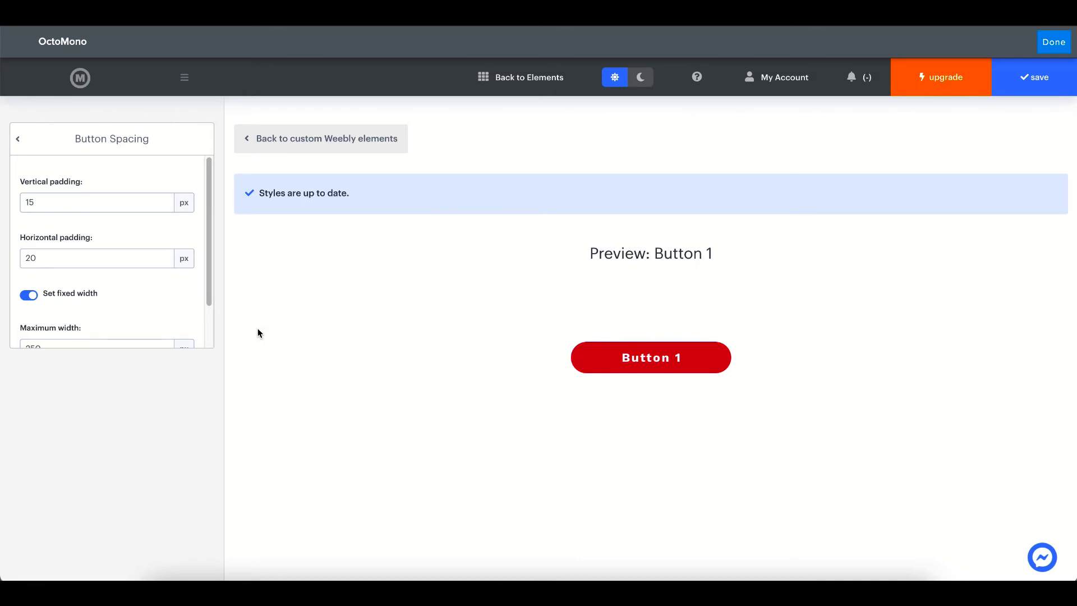
click(311, 150)
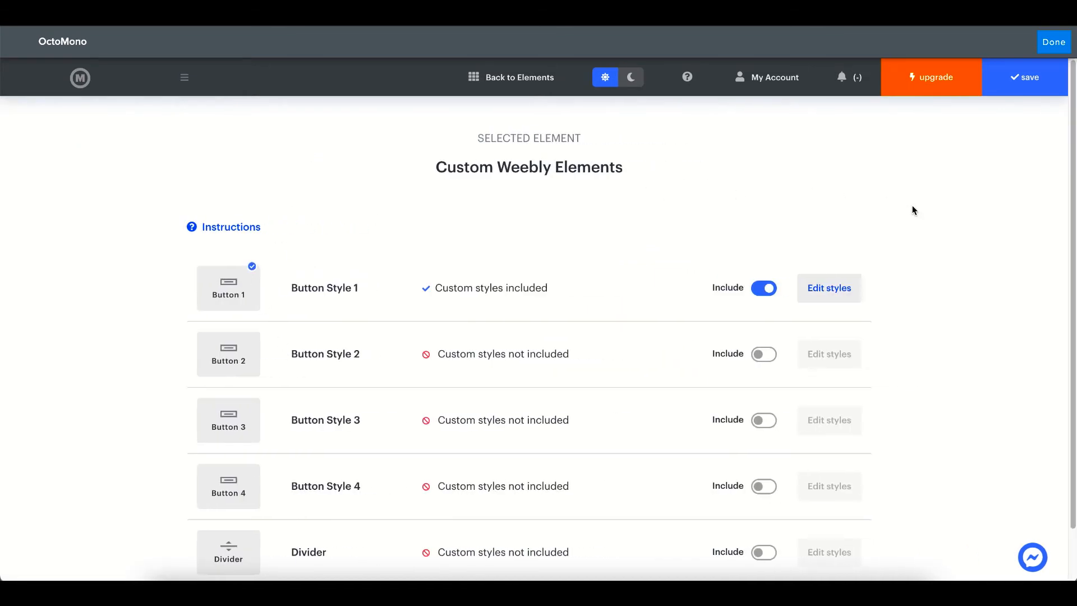
Save OctoMono, then add a new Button below the Custom Weebly Elements bar using Button Style 1
click(1025, 84)
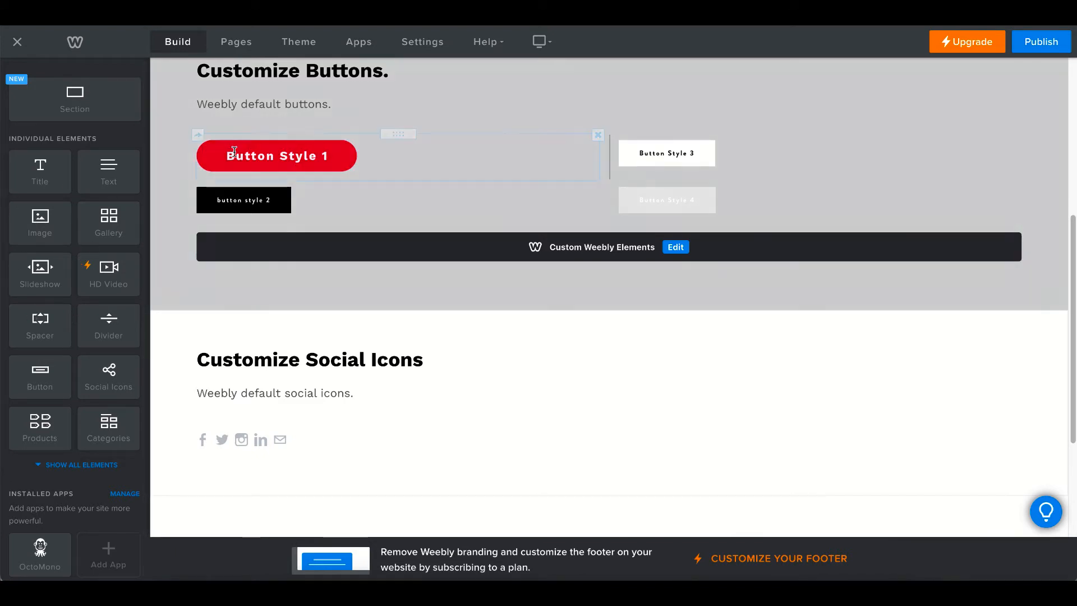
scroll(34, 426, down, 1)
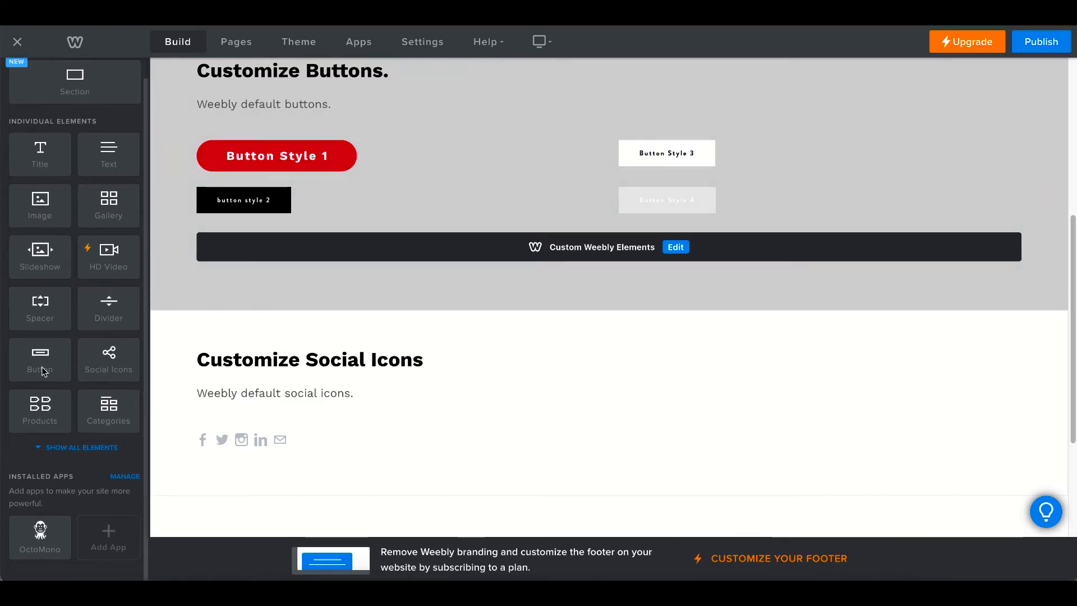
scroll(58, 351, up, 1)
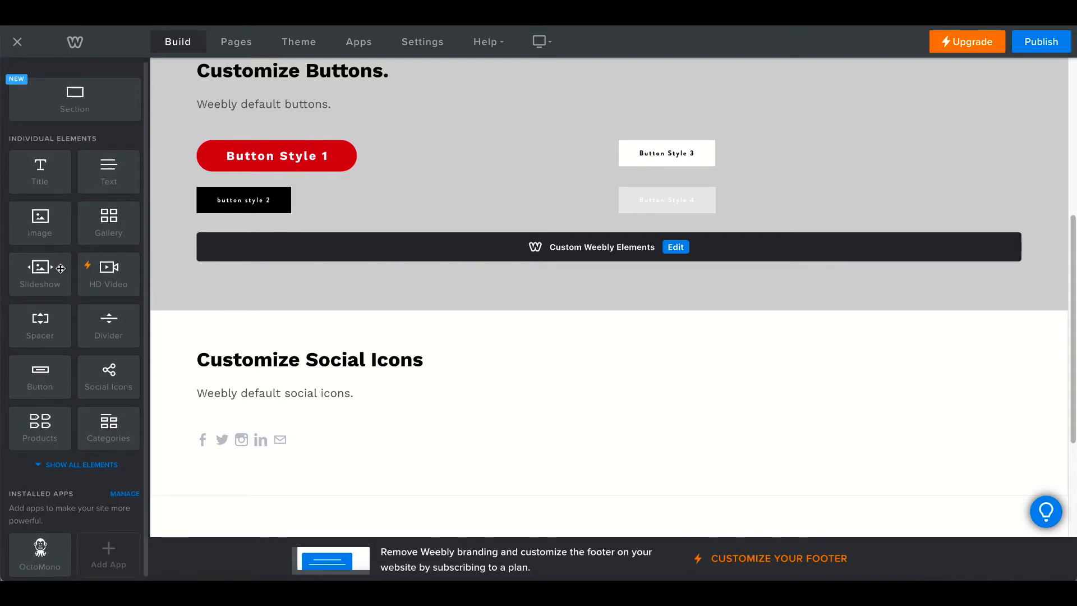
drag(50, 358, 428, 269)
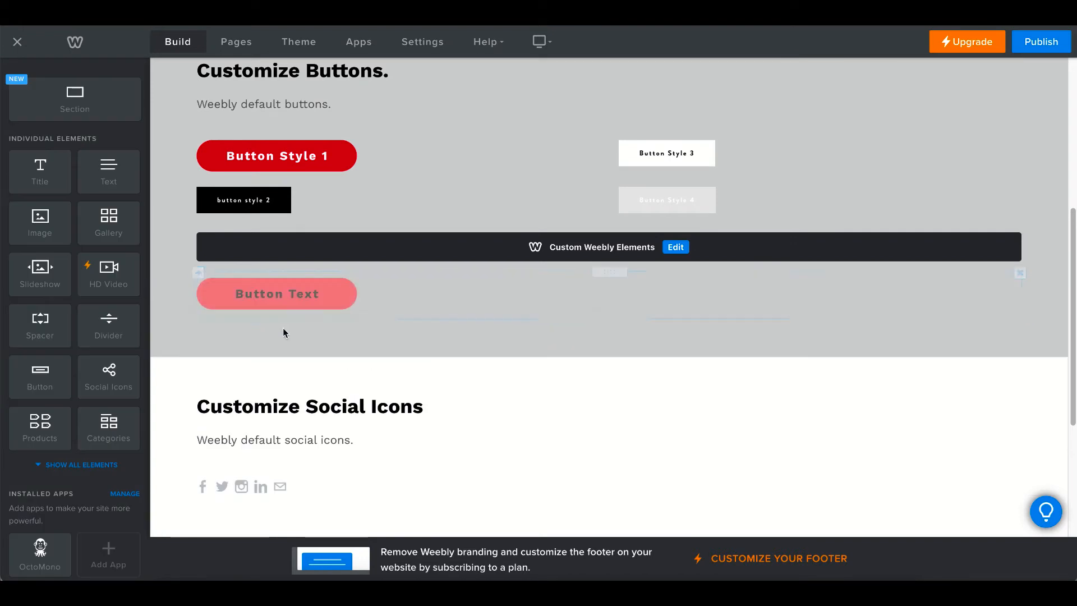
click(372, 291)
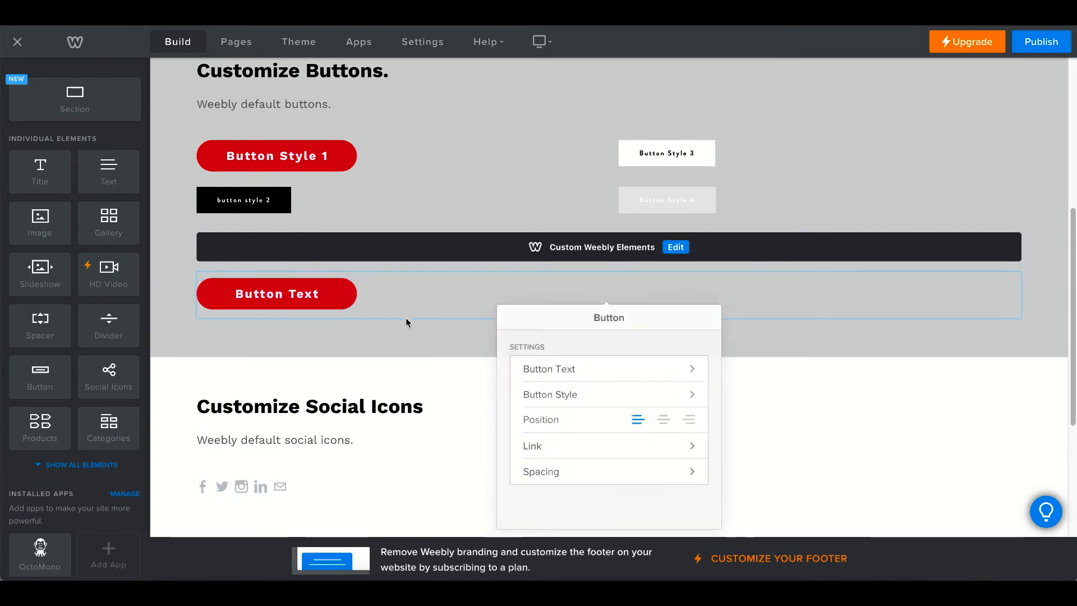
click(580, 391)
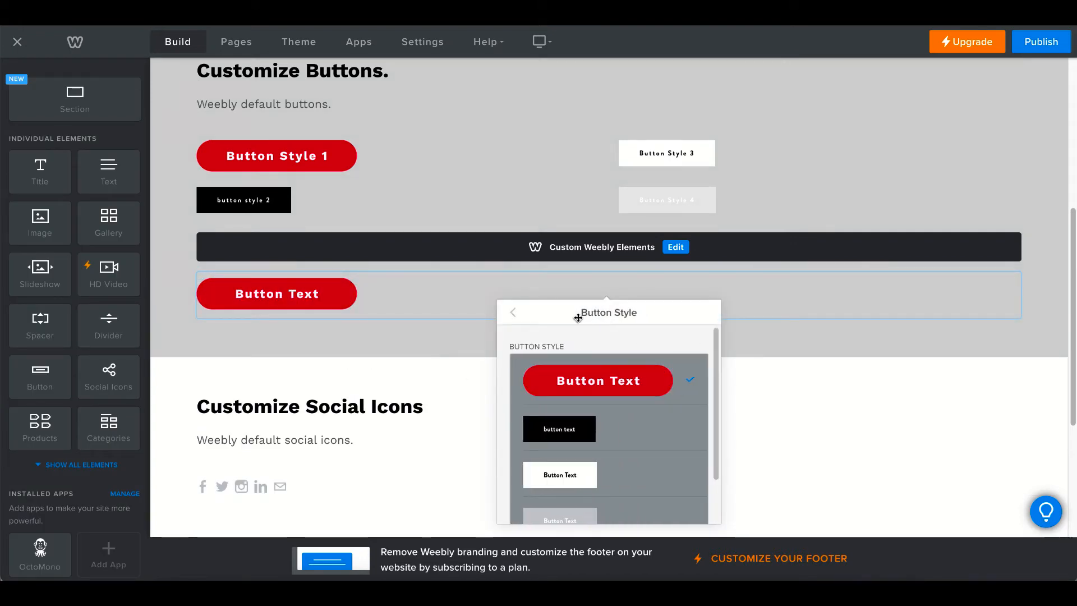
scroll(568, 354, down, 2)
scroll(571, 364, up, 2)
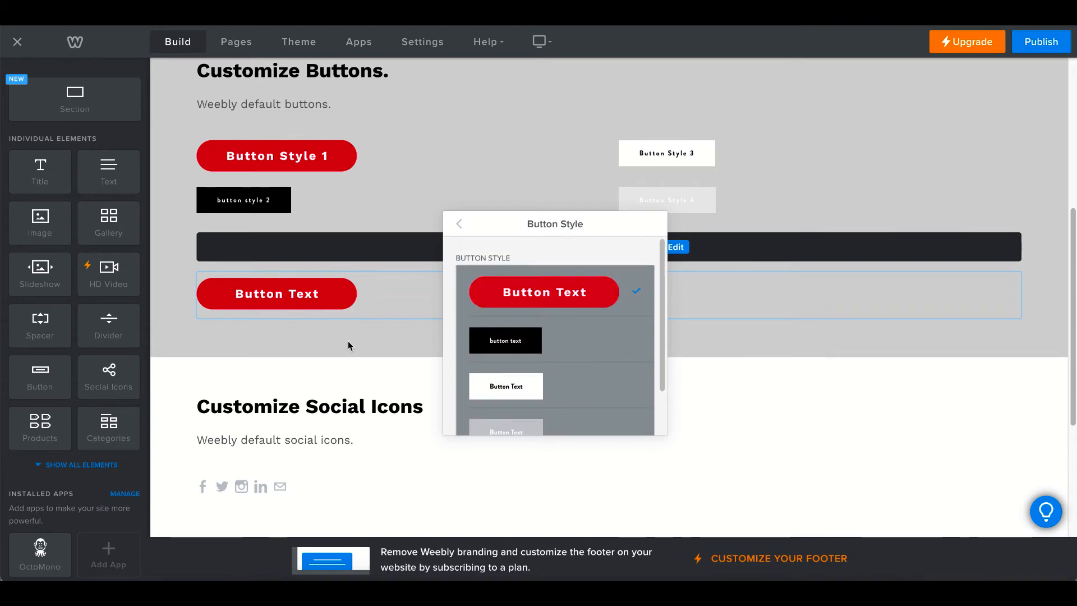
click(547, 300)
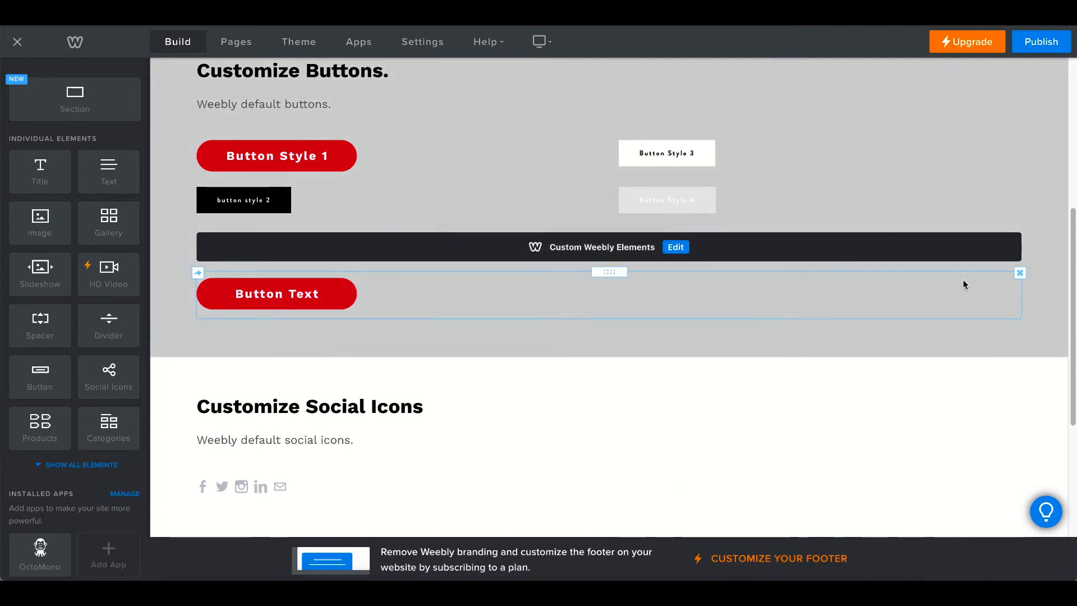
Publish the site, check the red Button Text on the live home page and ANY PAGE, then close the notice
click(1041, 41)
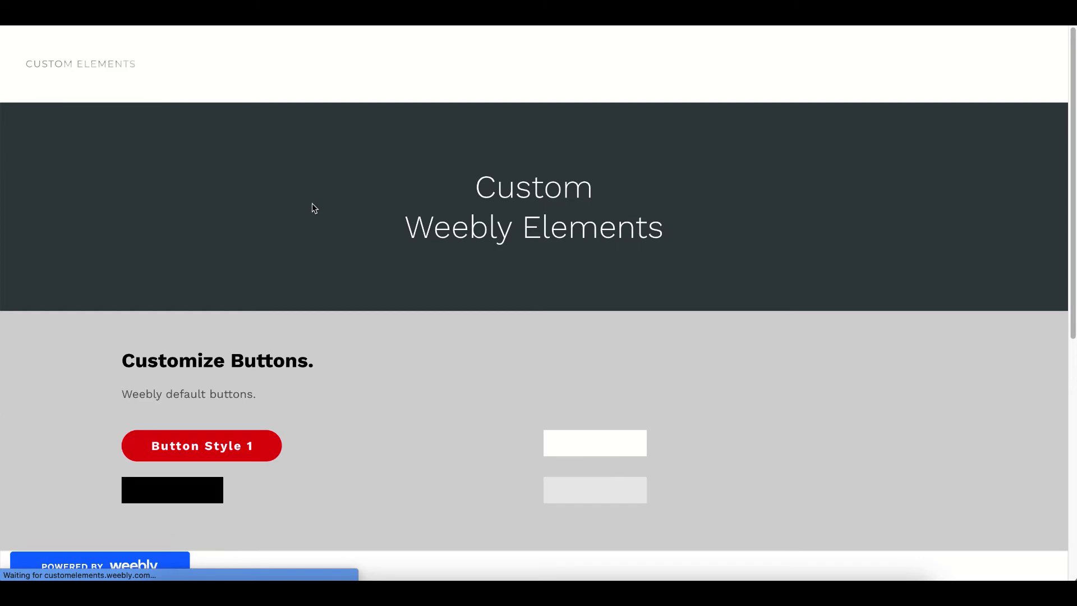
scroll(387, 381, down, 1)
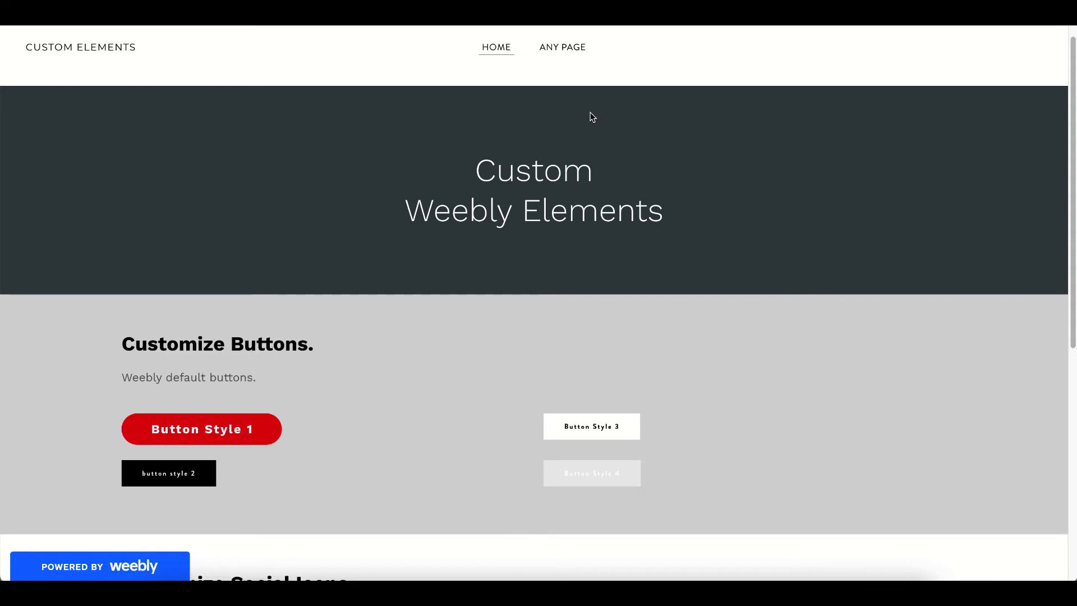
click(558, 46)
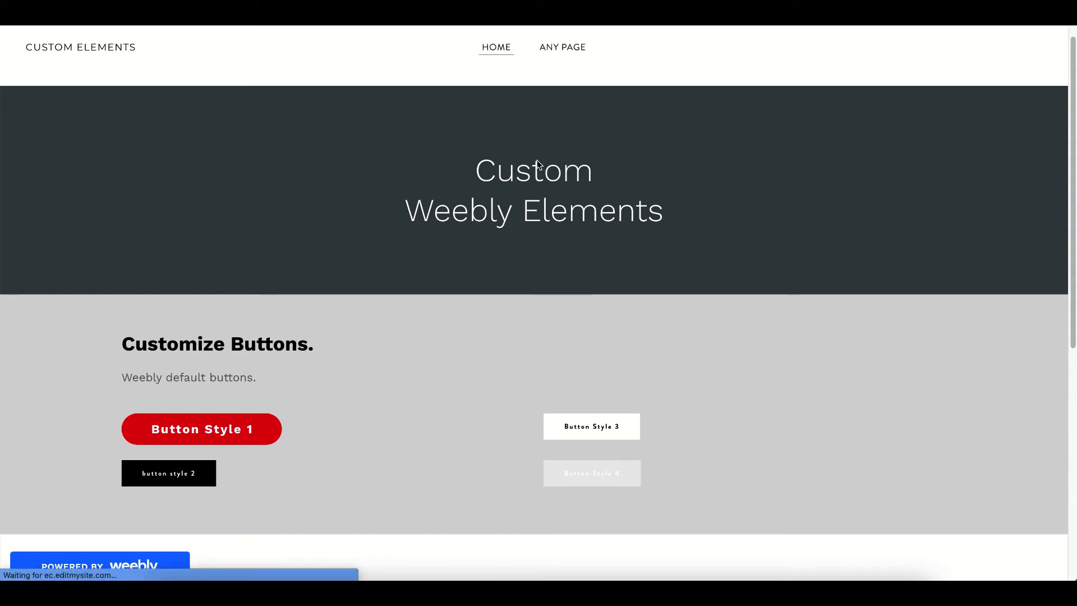
scroll(304, 200, down, 2)
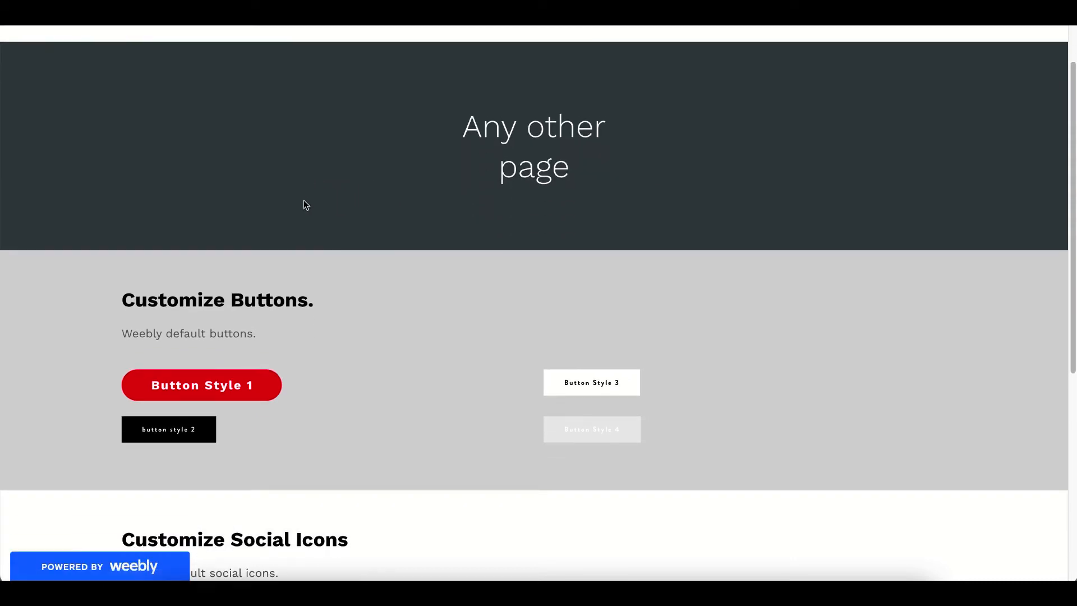
scroll(481, 248, up, 2)
scroll(481, 248, down, 3)
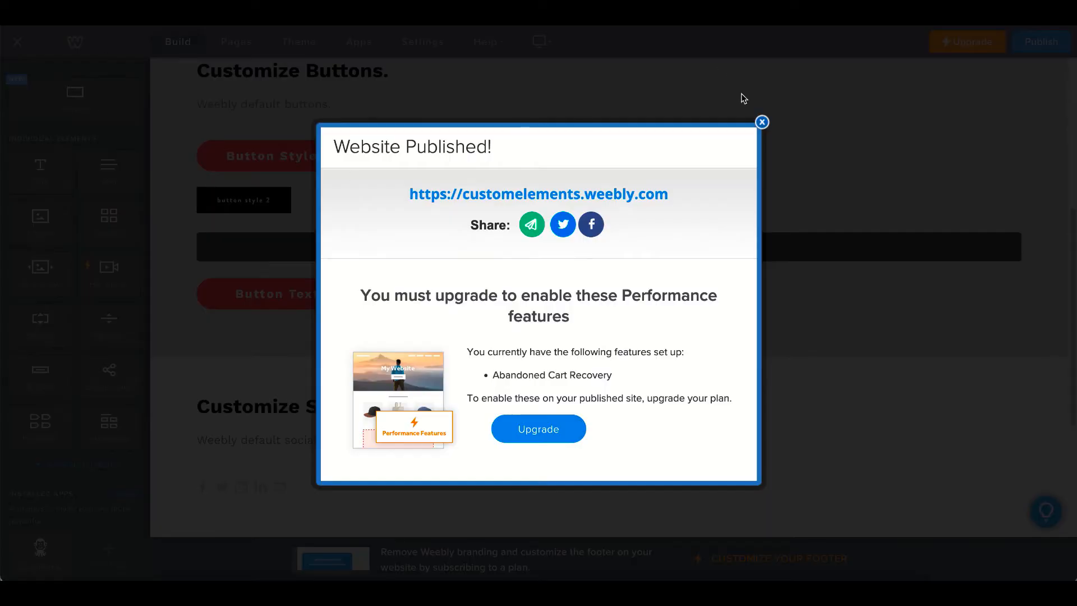
click(762, 121)
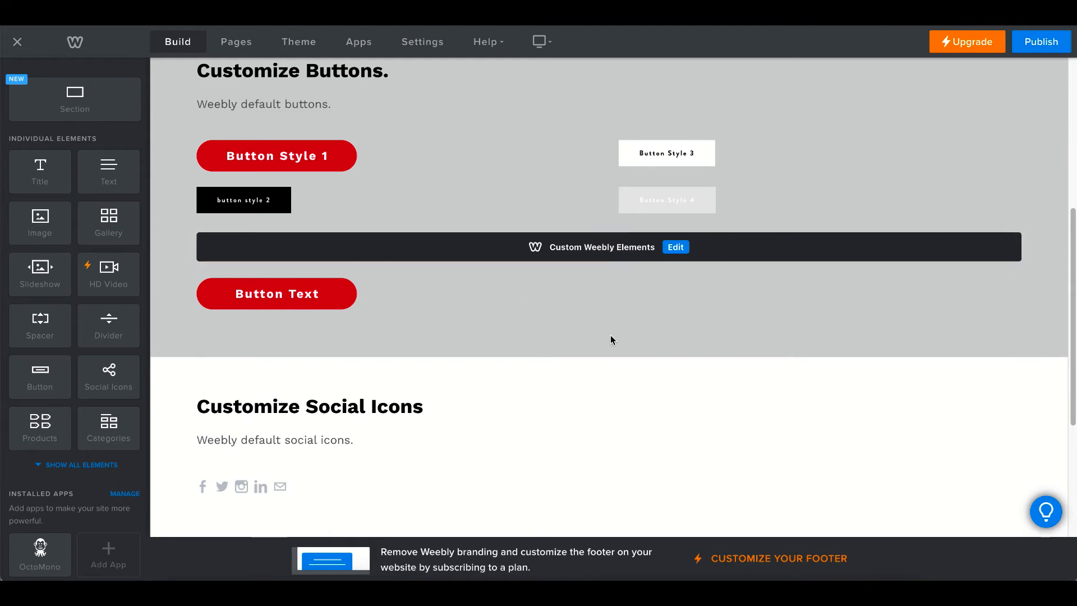
Move the Custom Weebly Elements block to the 'any page' page, then go back to HOME
scroll(593, 326, up, 5)
scroll(595, 305, down, 2)
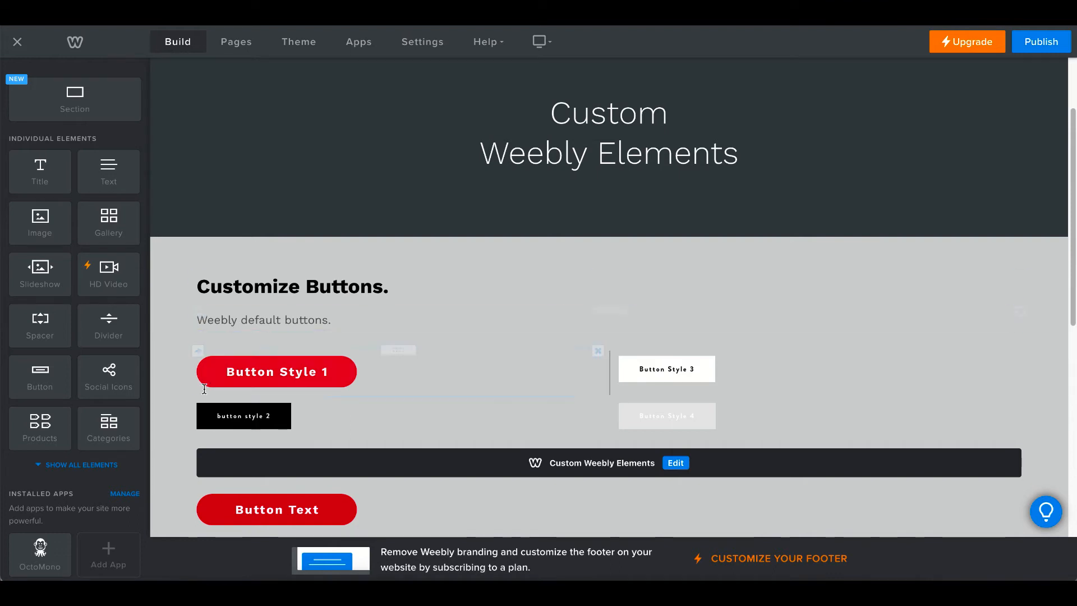
mouse_move(198, 450)
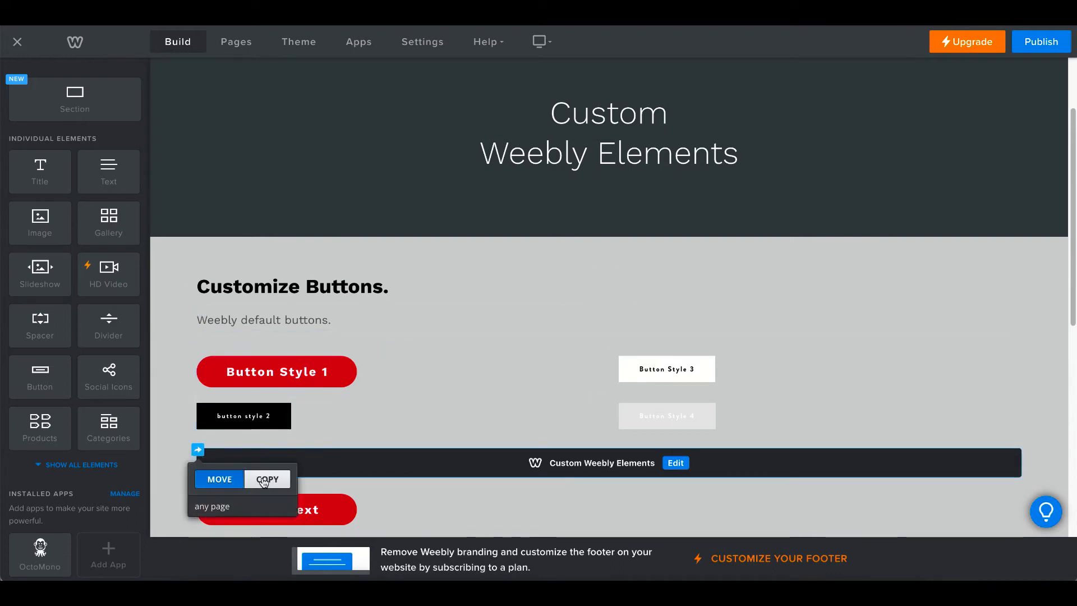
scroll(264, 482, down, 2)
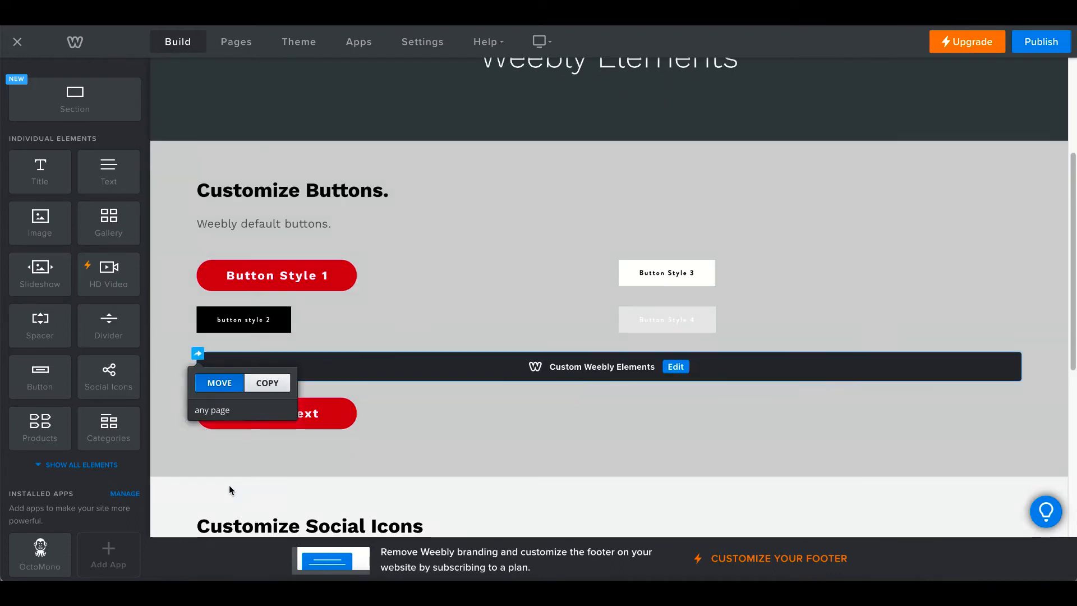
click(223, 411)
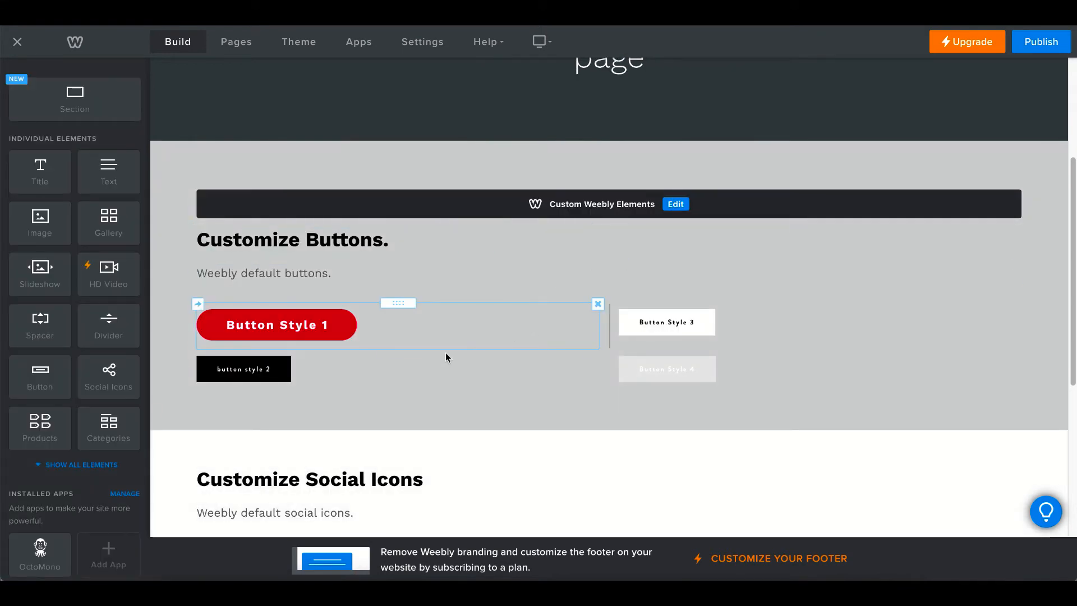
scroll(445, 355, up, 5)
click(568, 99)
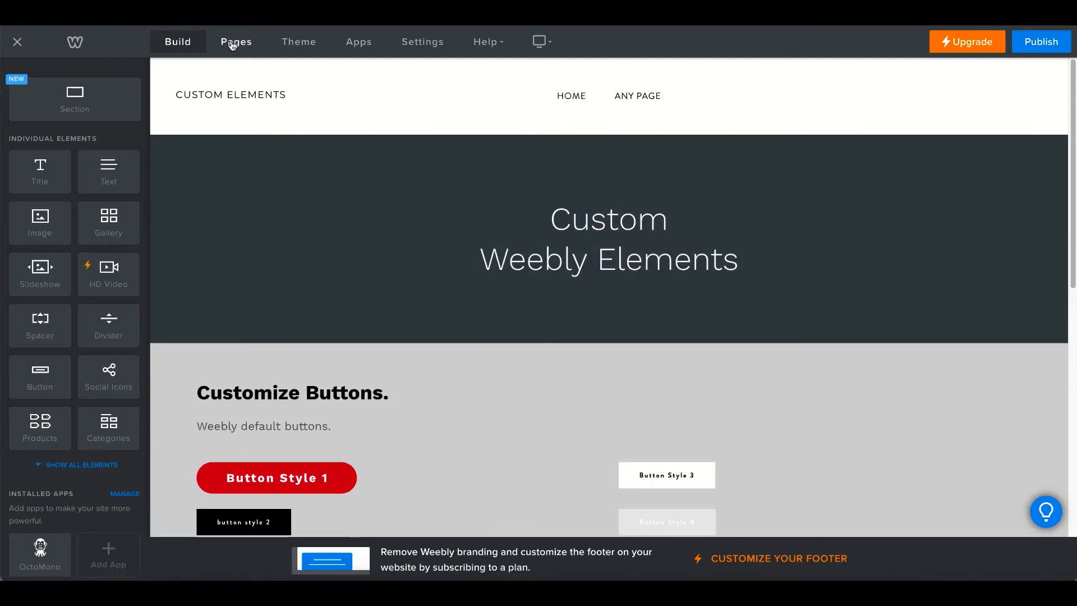
Browse the pages list and elements panel, then reload the editor
click(236, 41)
click(178, 42)
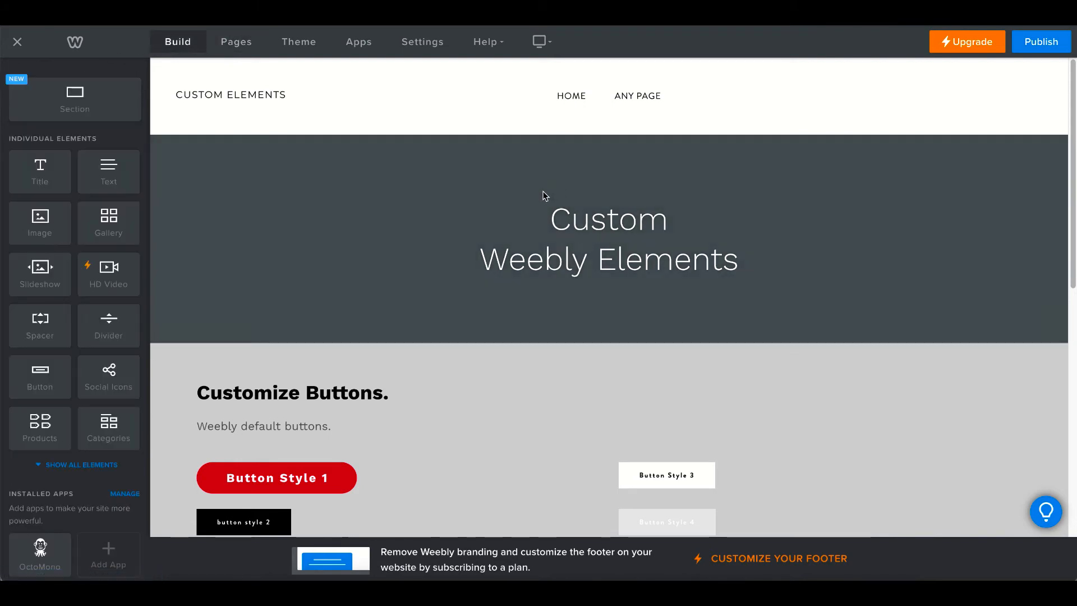
scroll(438, 234, down, 3)
scroll(404, 376, down, 2)
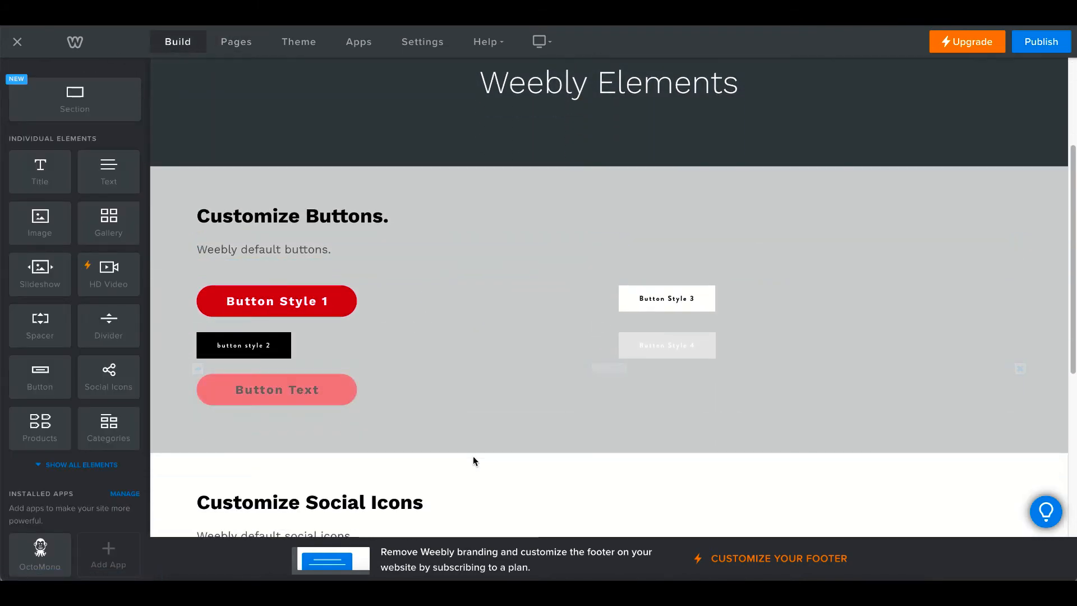
scroll(539, 380, up, 3)
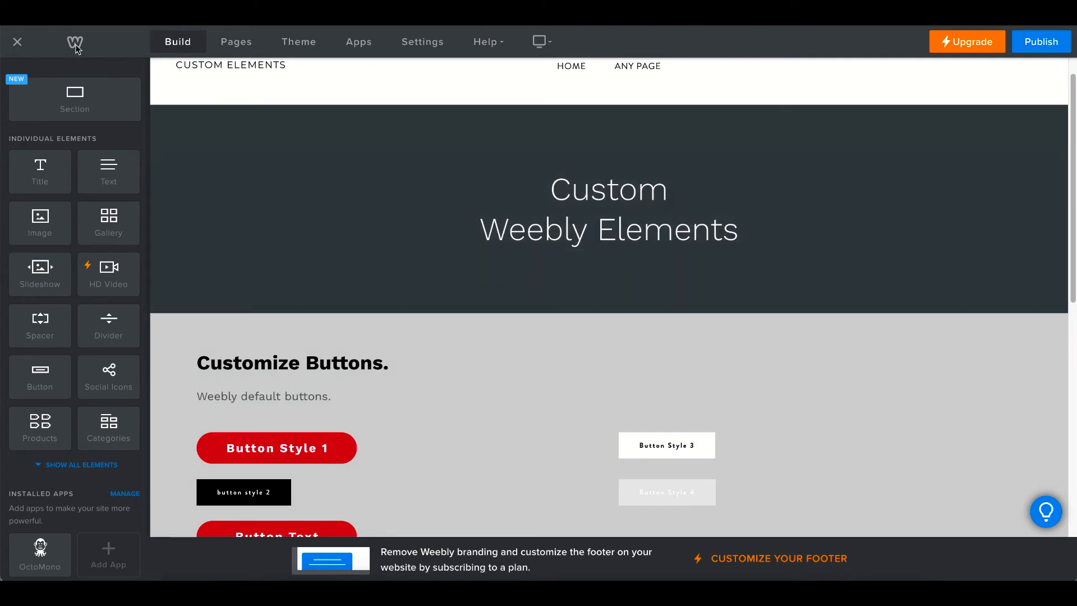
key(super+r)
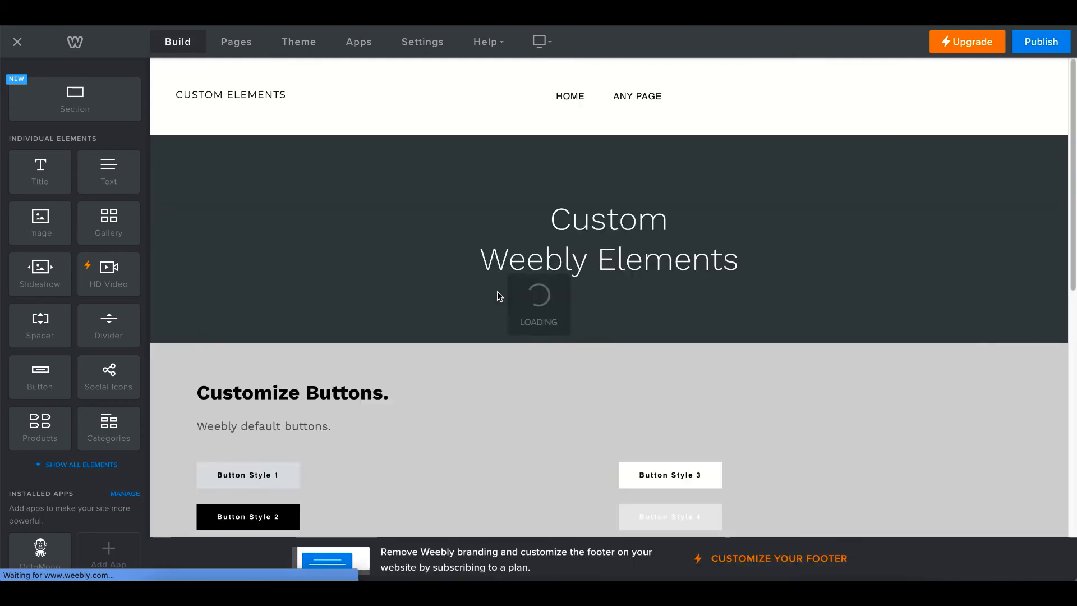
scroll(427, 337, down, 3)
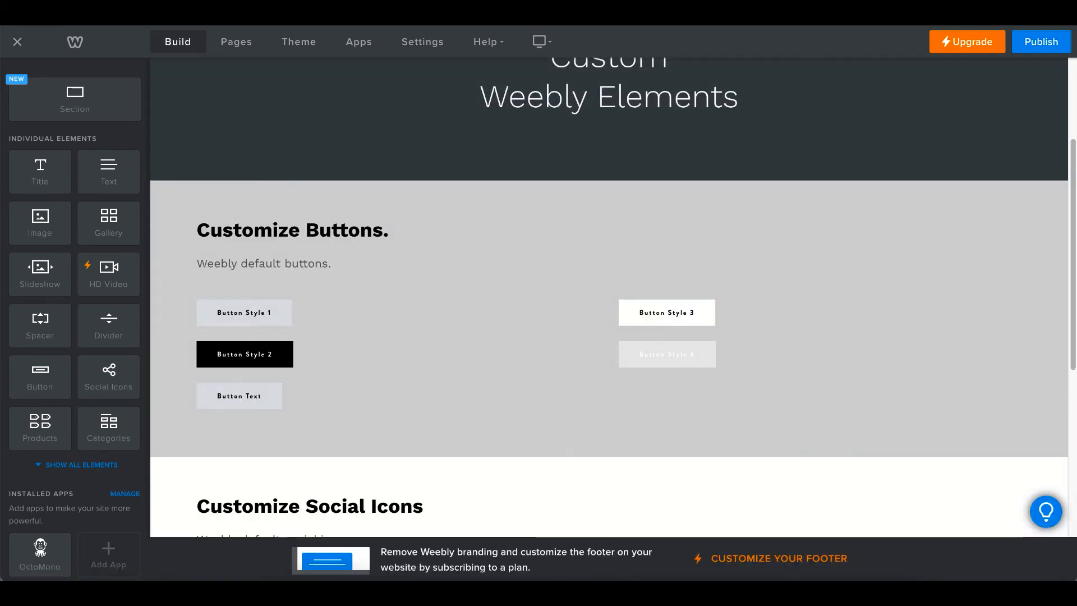
Publish the site, check the reloaded live page, and dismiss the Website Published notice
click(1041, 42)
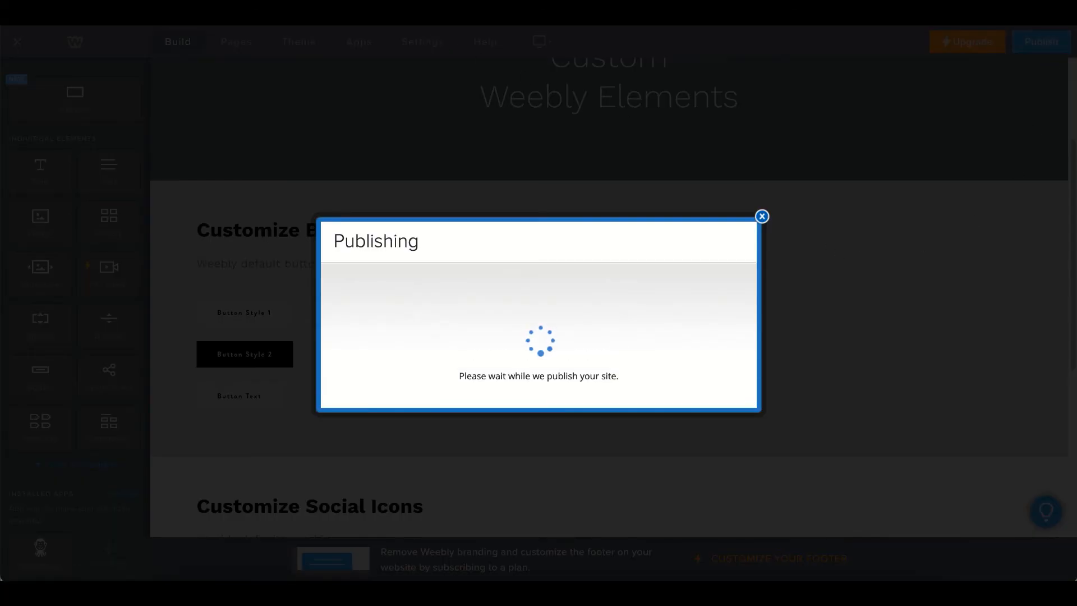
key(ctrl+Tab)
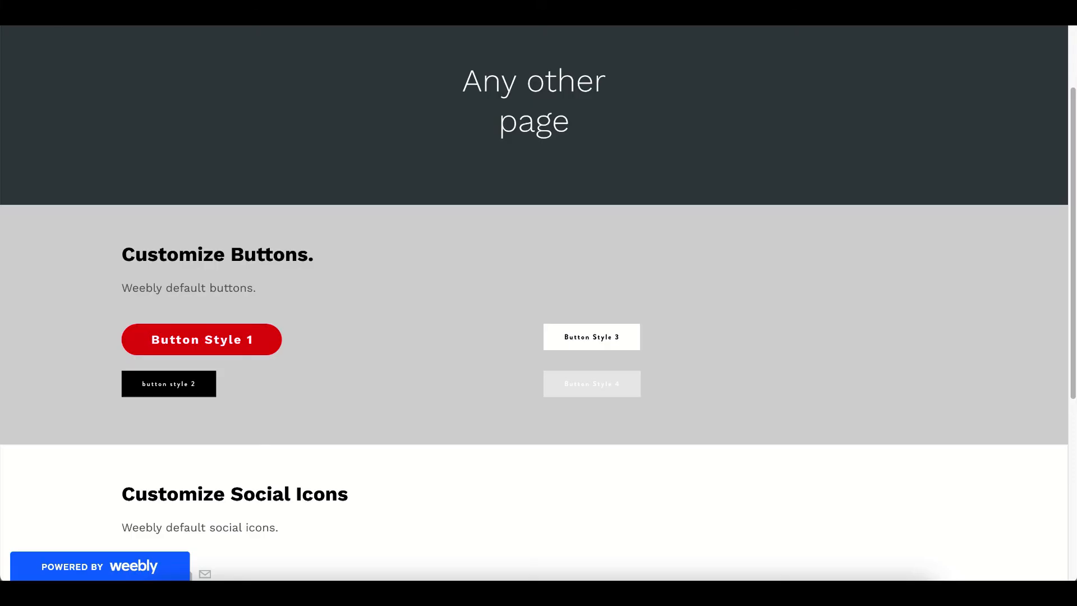
key(super+r)
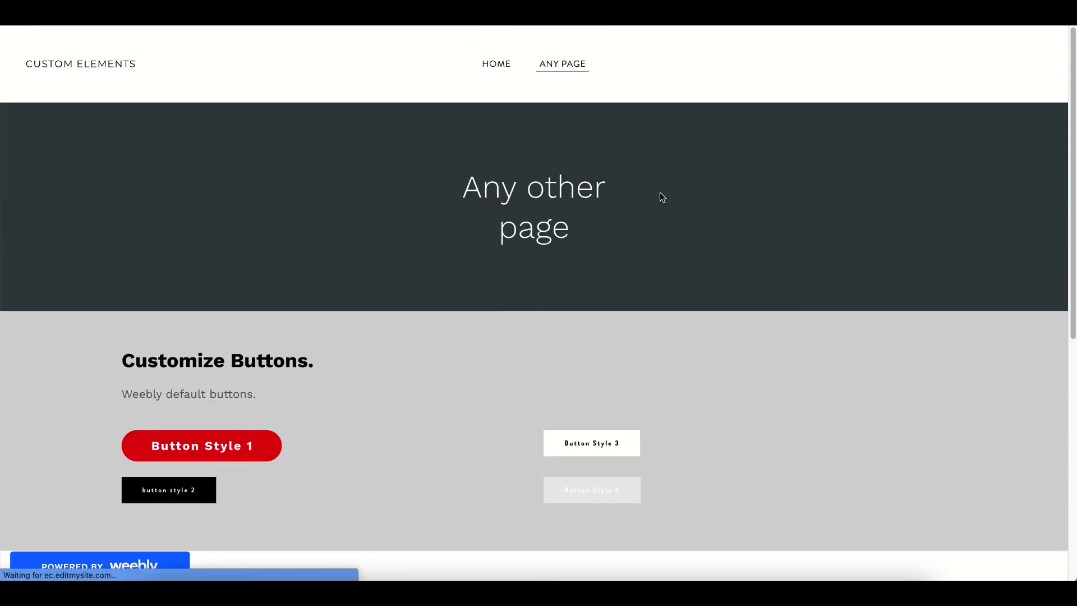
scroll(219, 337, down, 2)
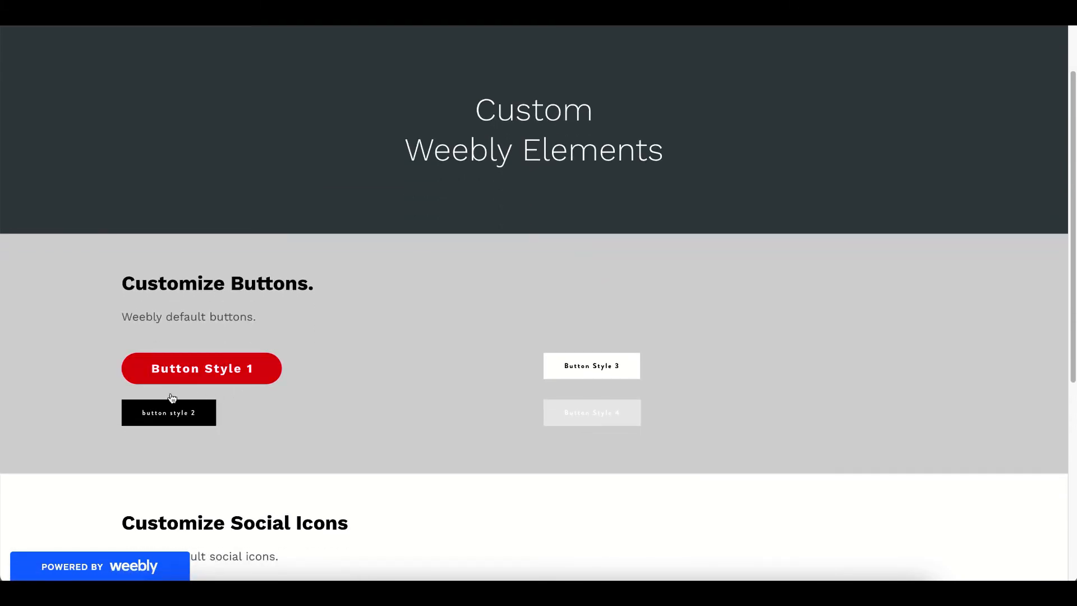
key(ctrl+shift+Tab)
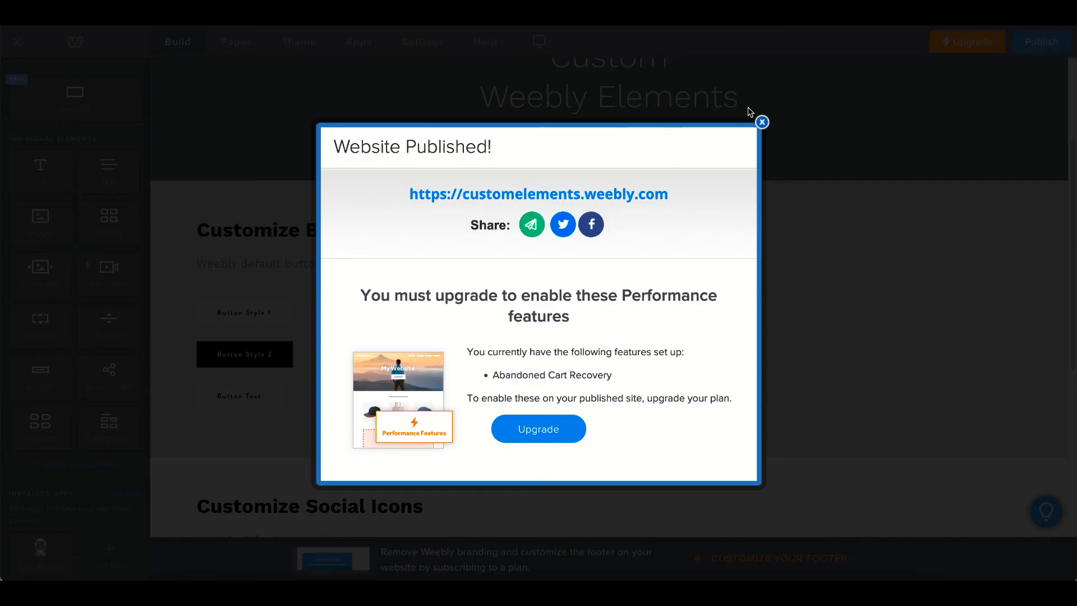
click(762, 123)
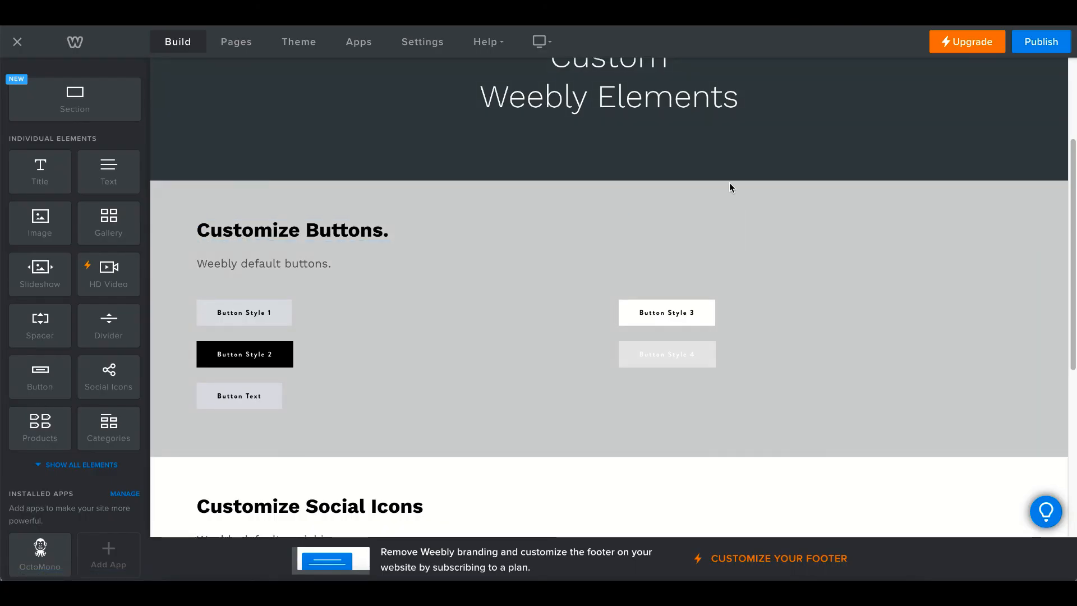
mouse_move(564, 233)
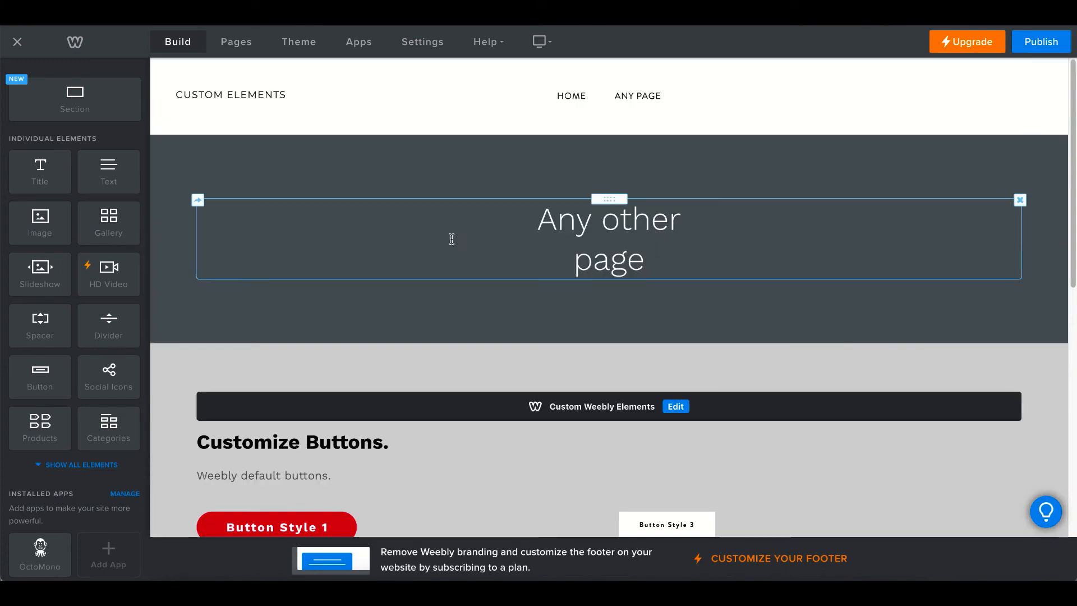
scroll(452, 239, down, 2)
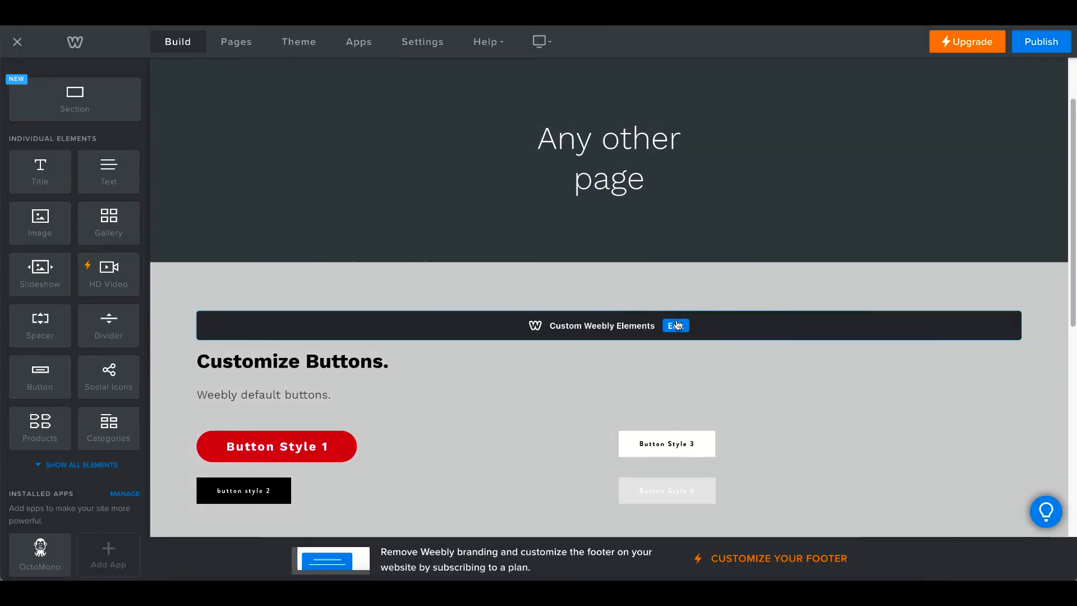
In the OctoMono dashboard, exclude Button Style 1's custom styles and save
click(677, 326)
click(676, 137)
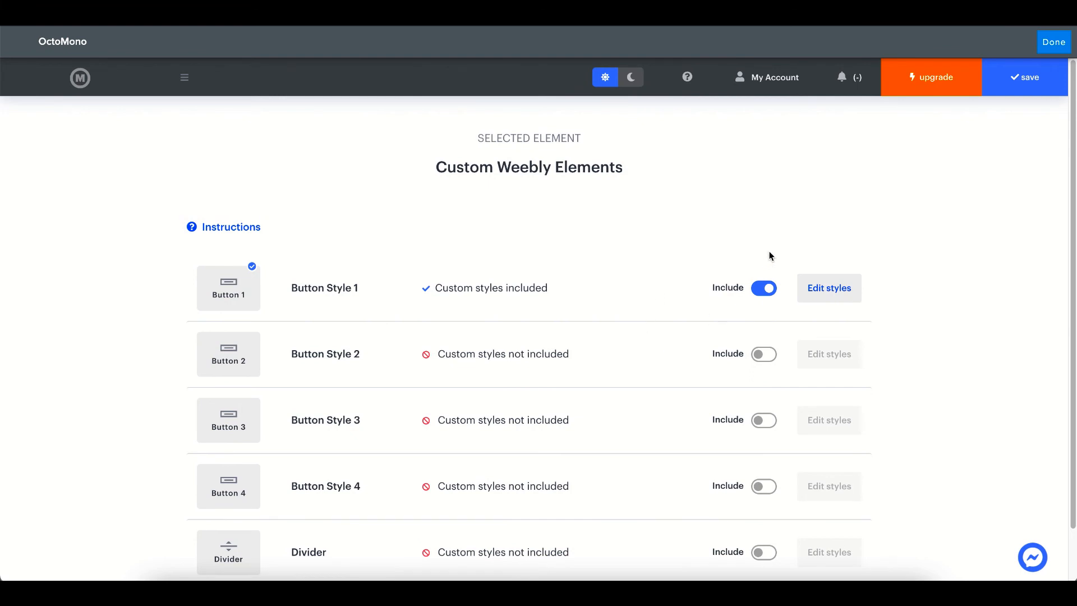
click(768, 290)
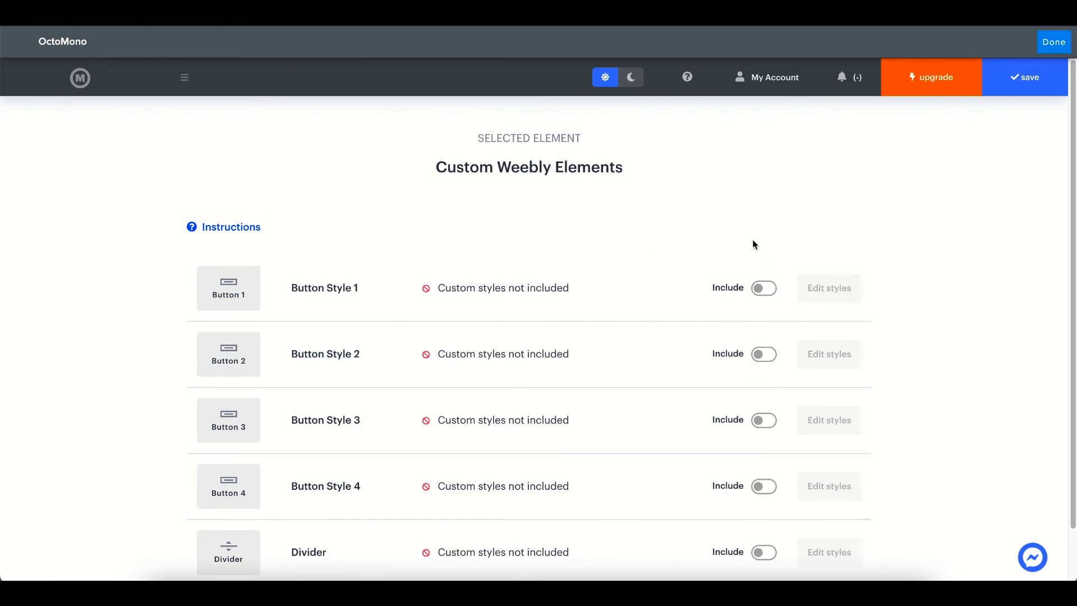
click(1025, 76)
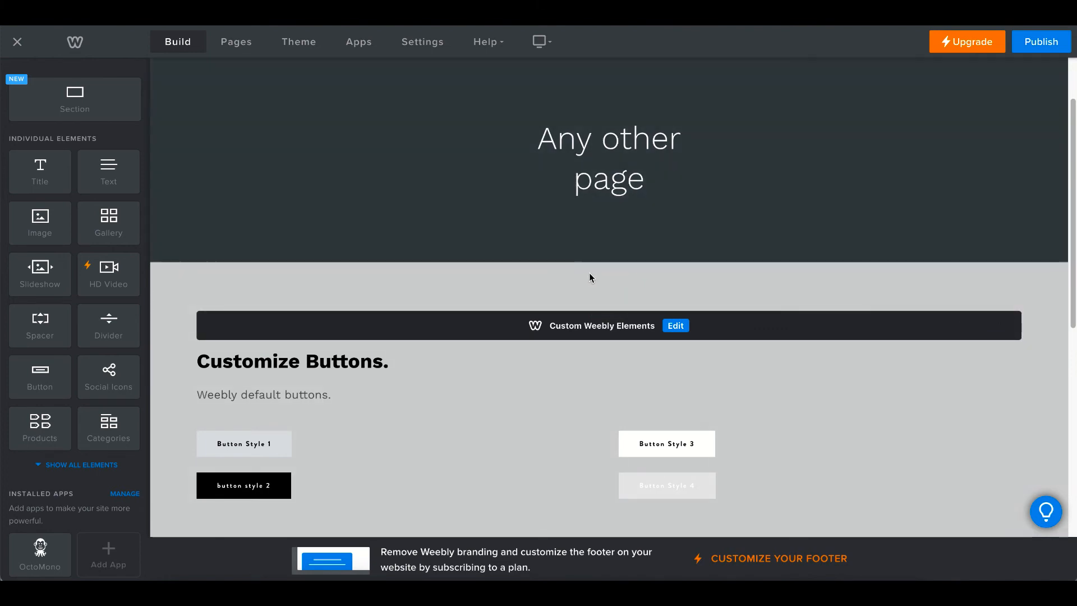
Open the full OctoMono dashboard from the Custom Weebly Elements block and scroll to Social Icons
scroll(661, 292, down, 2)
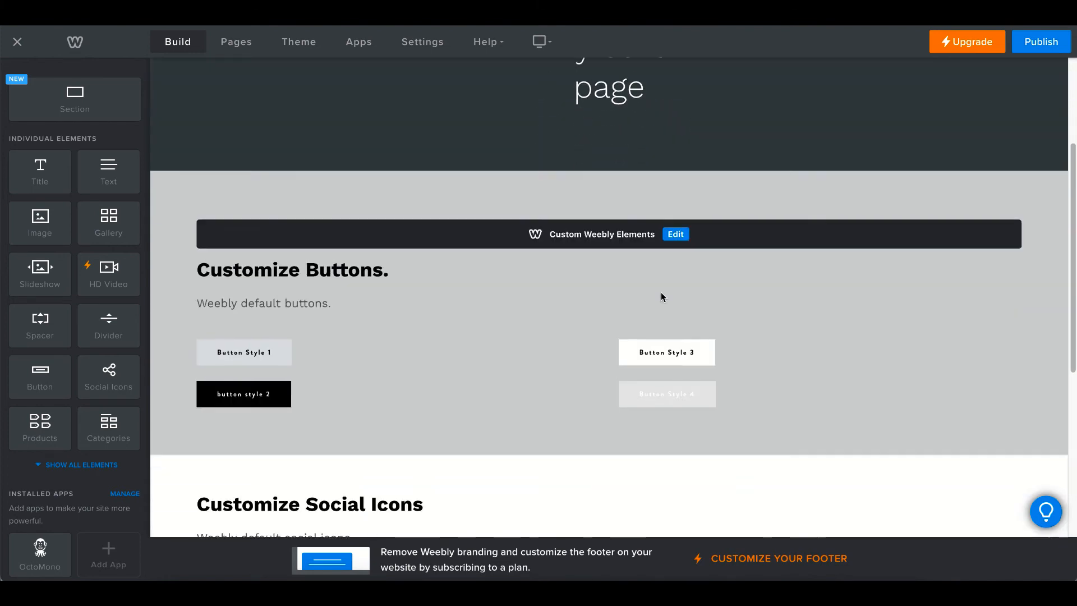
click(675, 332)
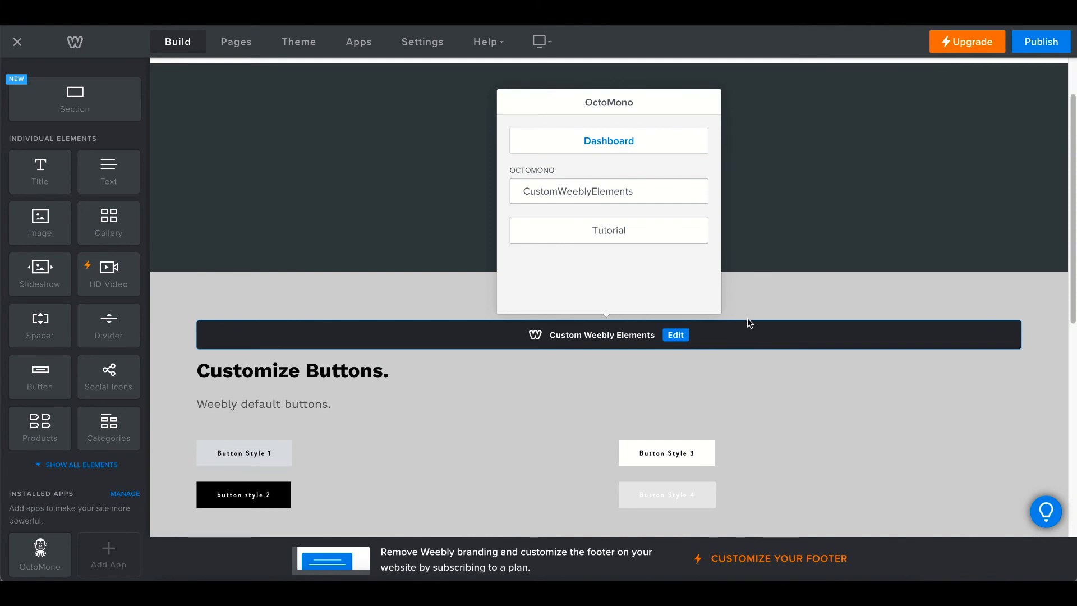
scroll(748, 320, down, 3)
scroll(749, 323, up, 5)
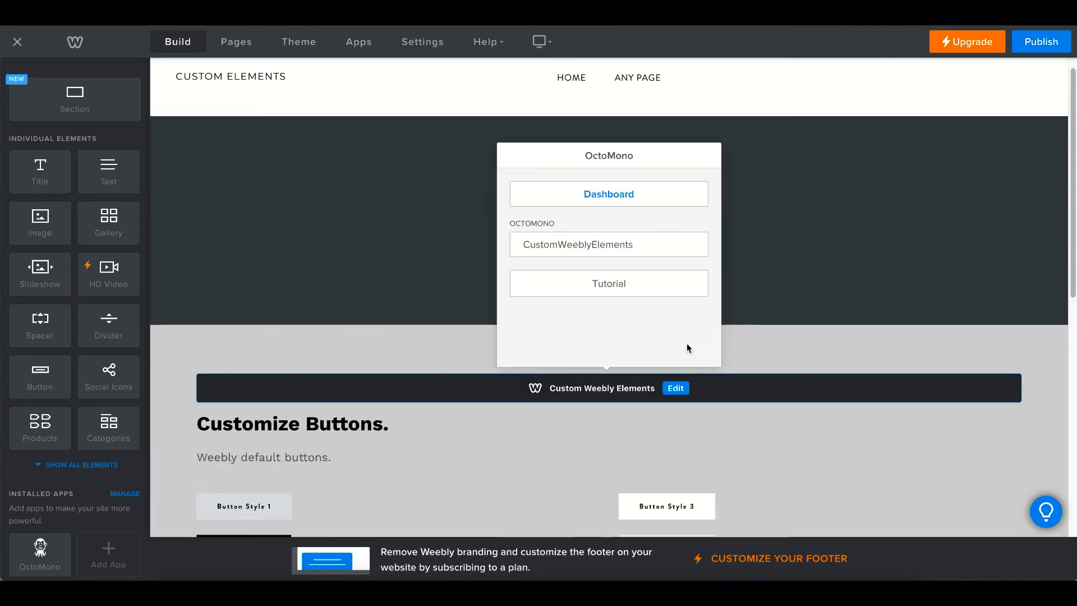
click(618, 192)
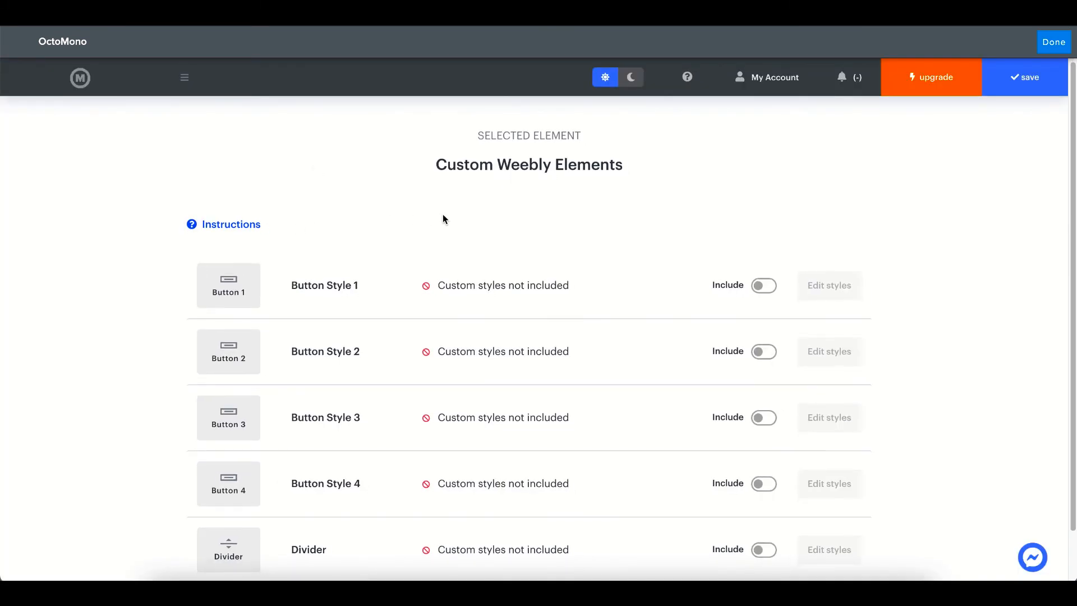
scroll(443, 218, down, 2)
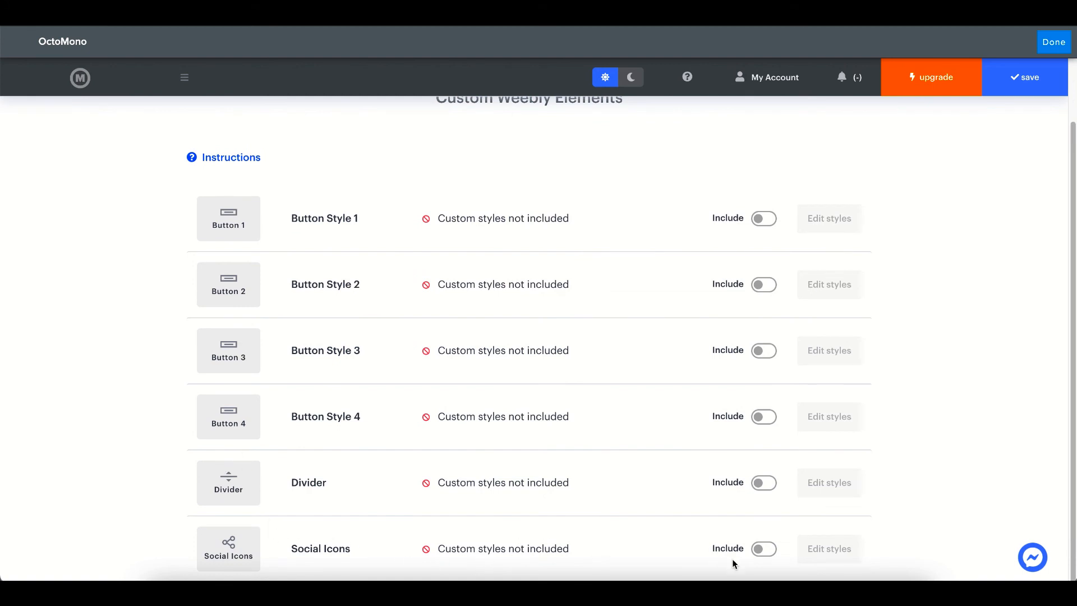
Include custom styles for Social Icons and Button Style 1, then open Social Icons' style editor
click(764, 550)
click(766, 221)
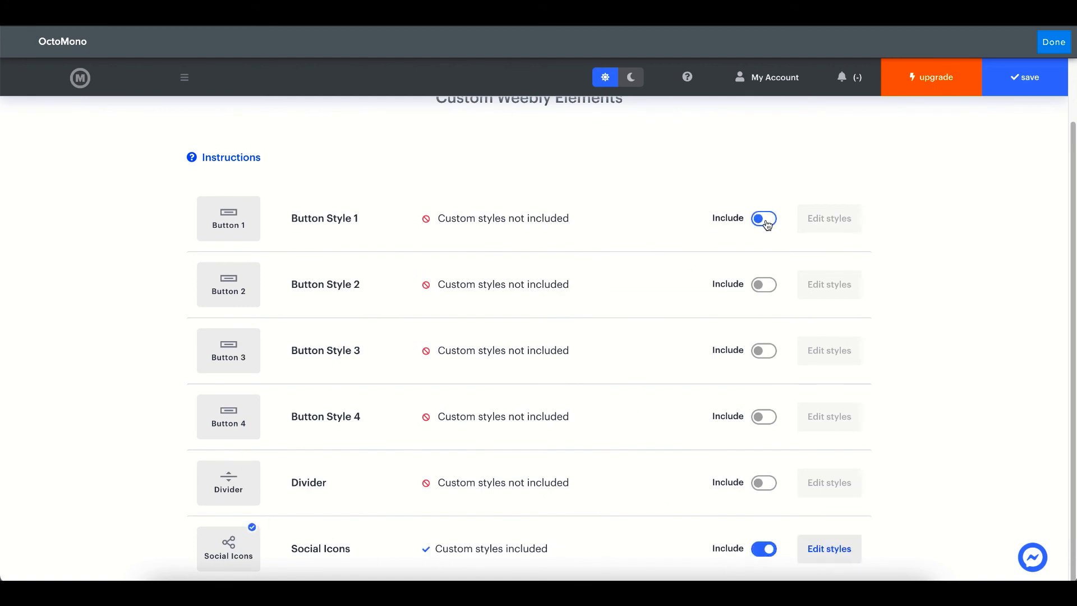
click(844, 550)
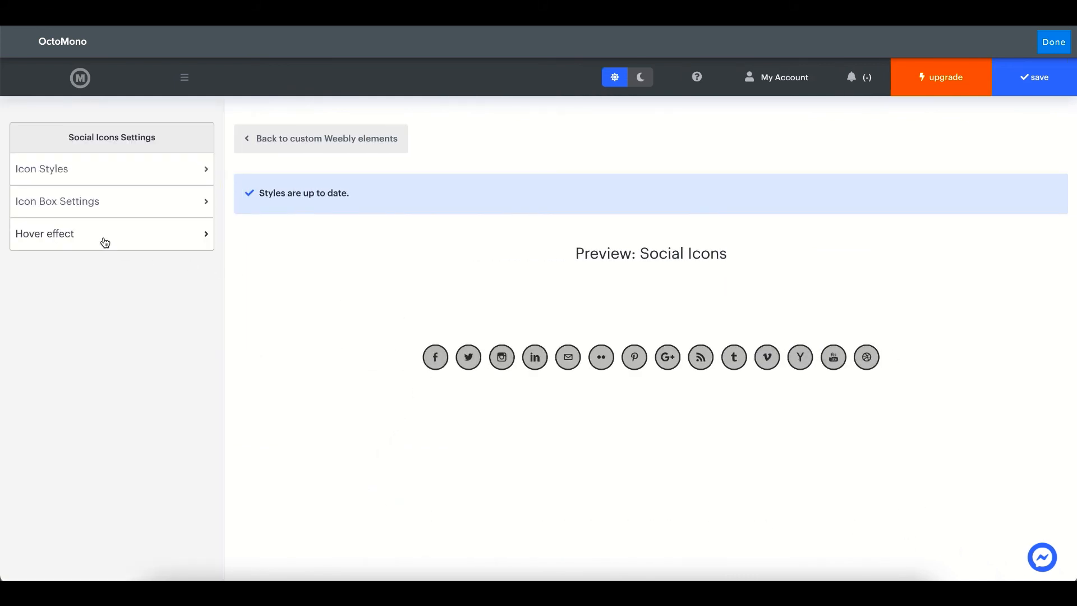
Set Social Icons' icon colours to Brand colors, apply the update, and return to the elements list
click(84, 178)
click(107, 260)
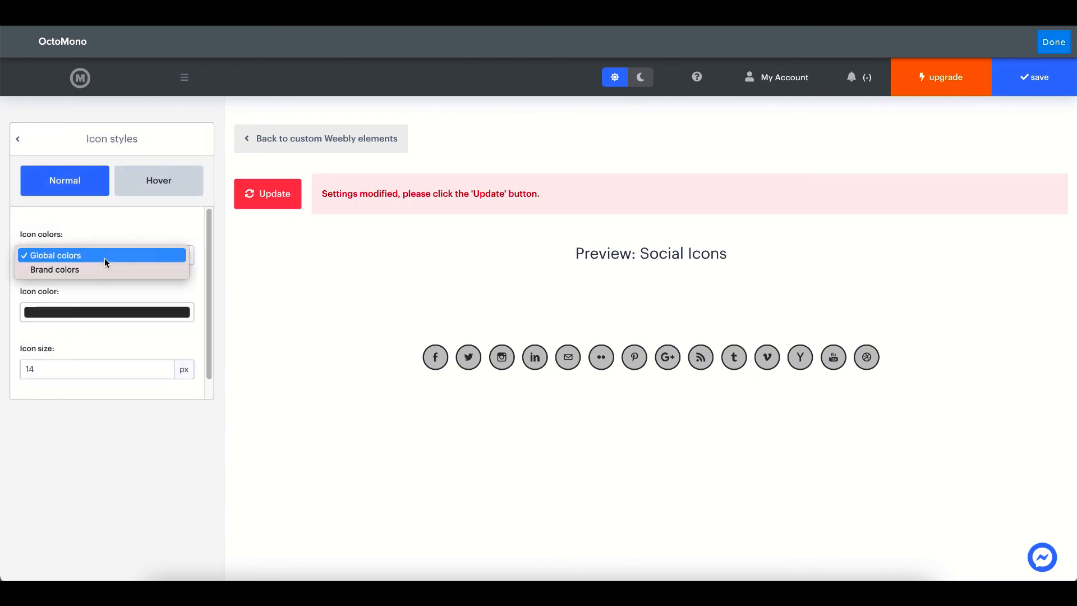
click(104, 272)
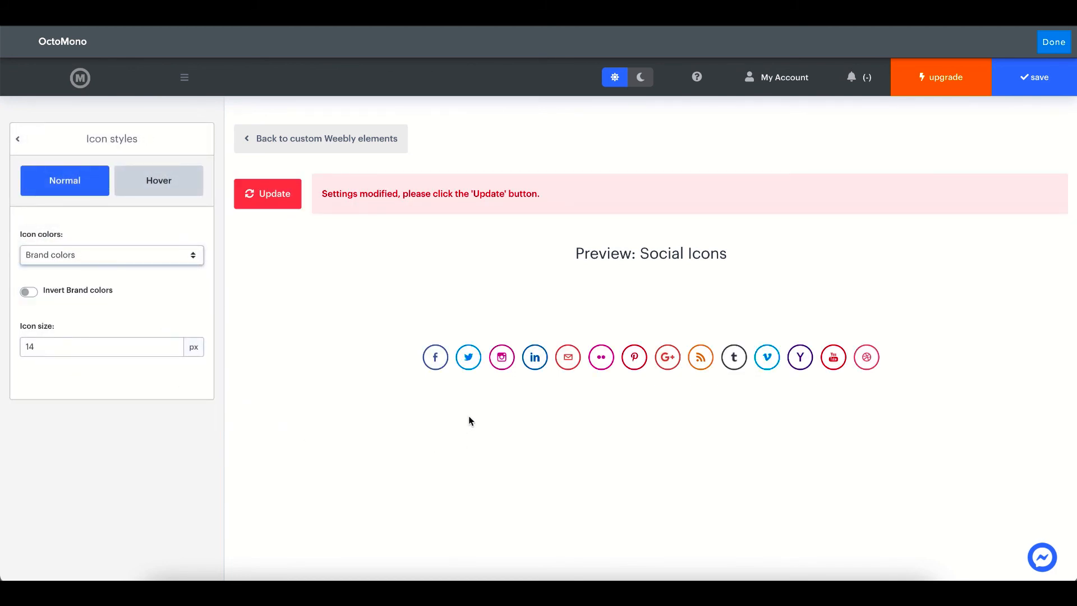
click(241, 206)
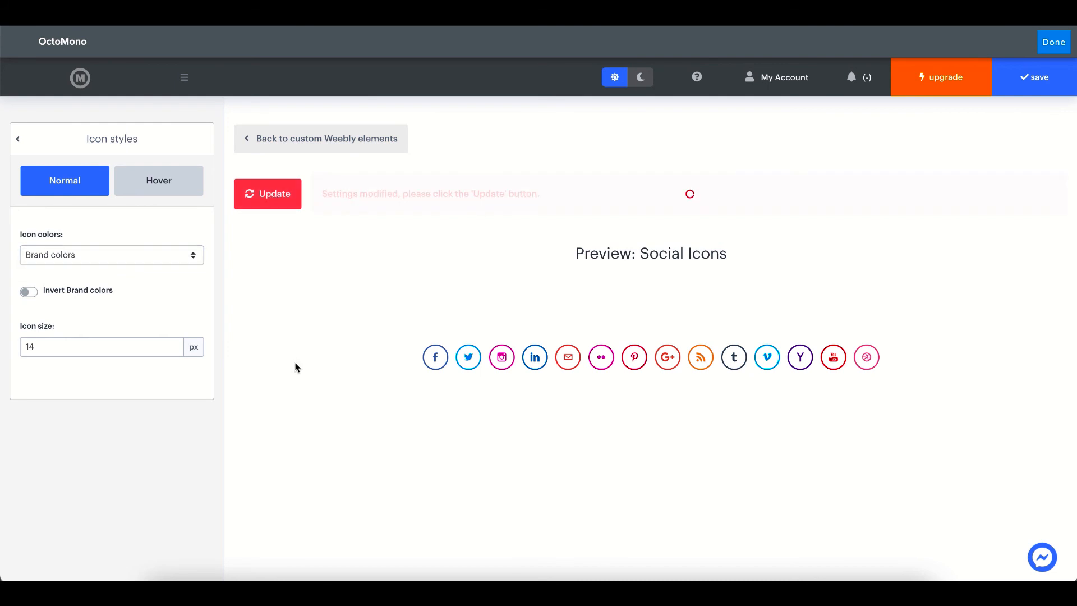
click(335, 139)
scroll(455, 341, down, 1)
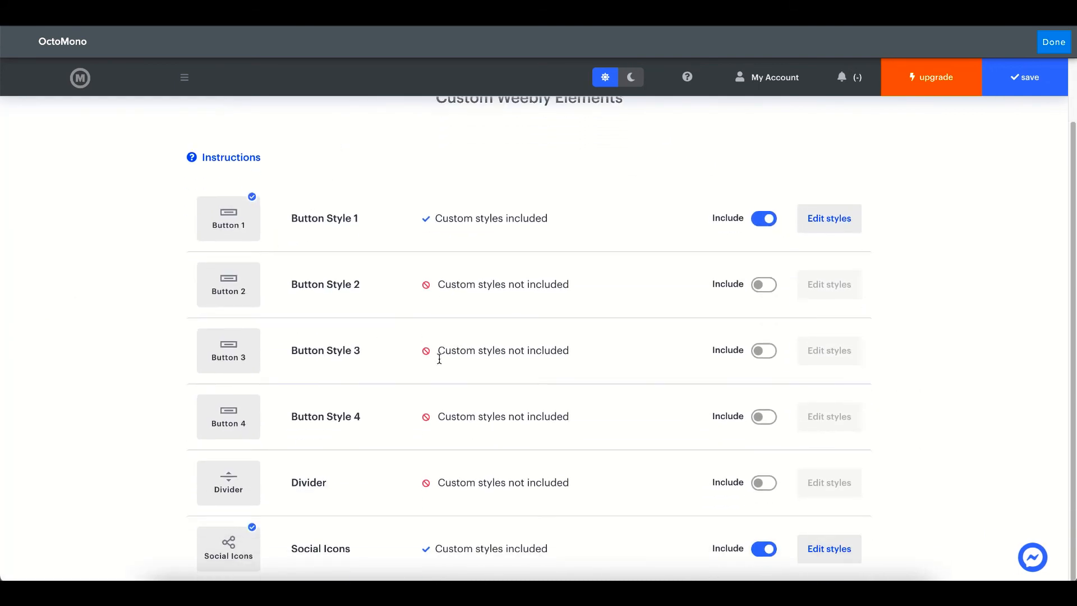
Include custom Divider styles and set the divider colour to a bright red
click(754, 478)
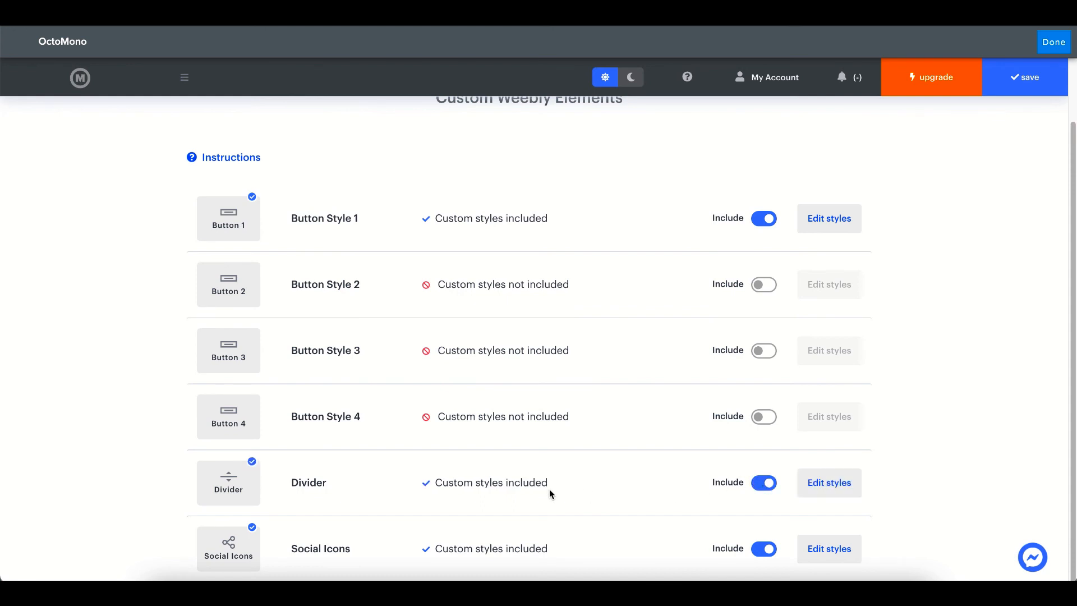
click(824, 484)
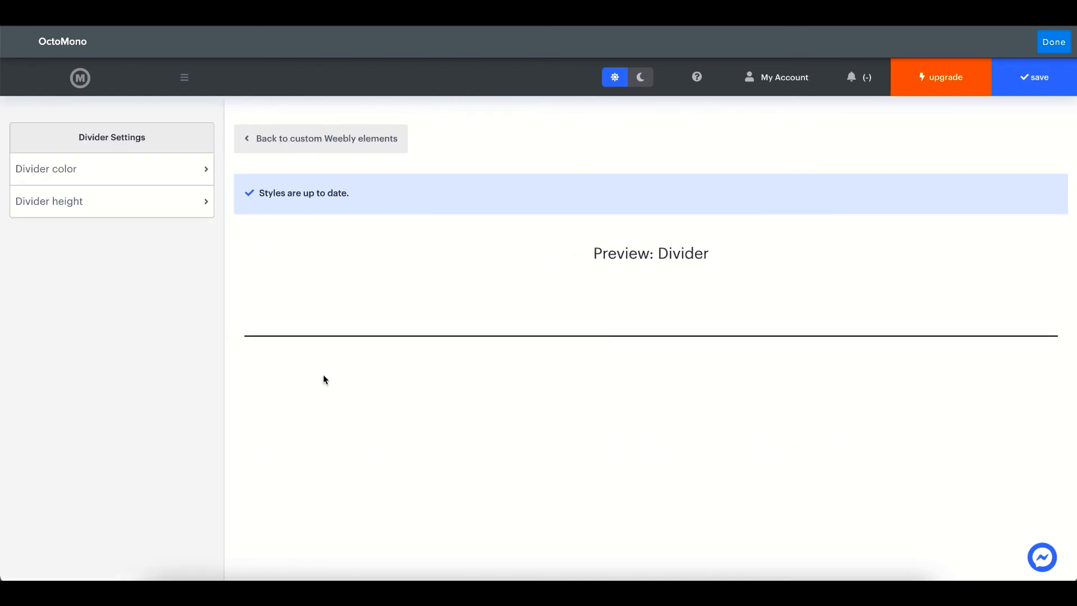
click(128, 176)
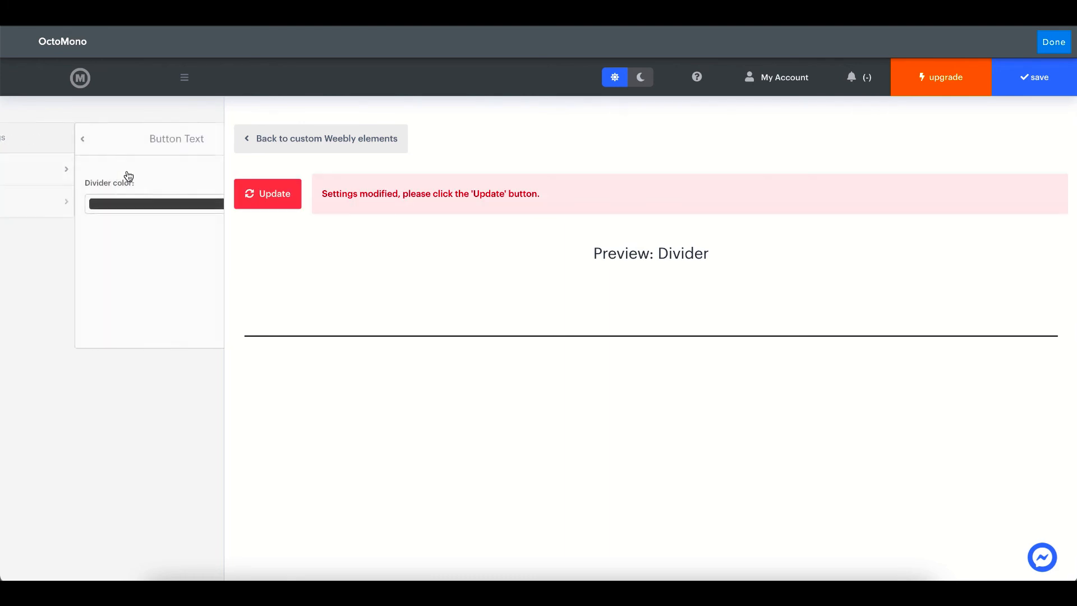
click(108, 205)
click(92, 245)
drag(94, 246, 107, 235)
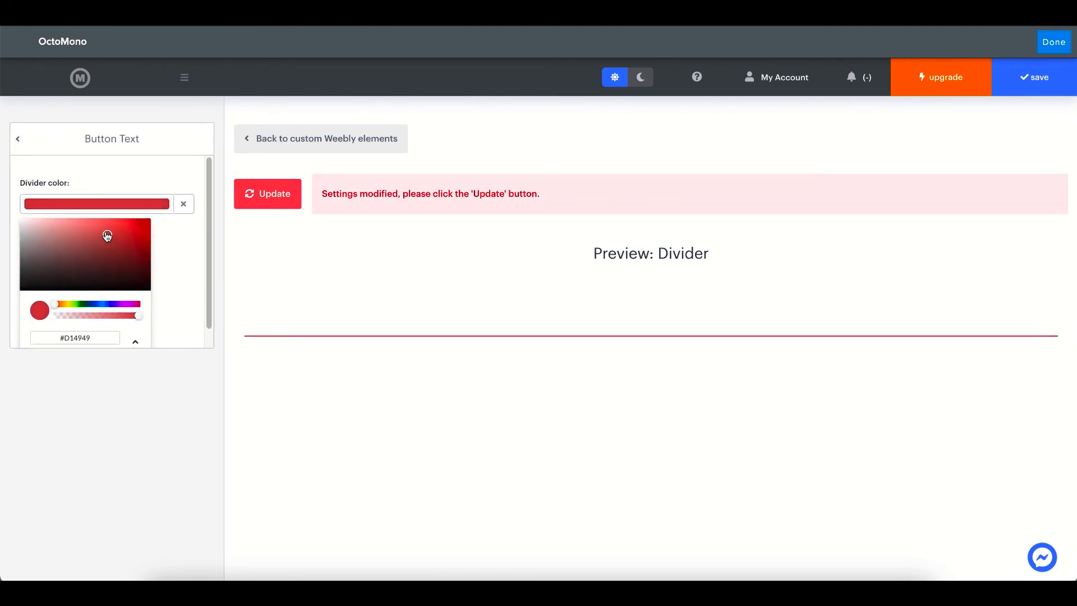
click(172, 208)
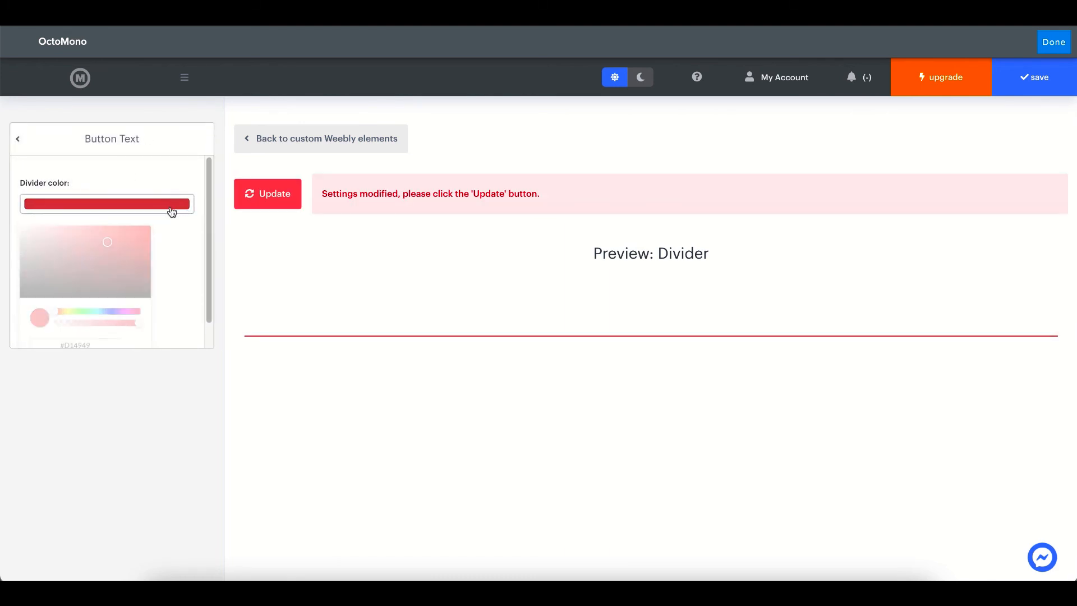
Change the divider height from 2 to 5 px
click(18, 139)
click(84, 208)
click(81, 206)
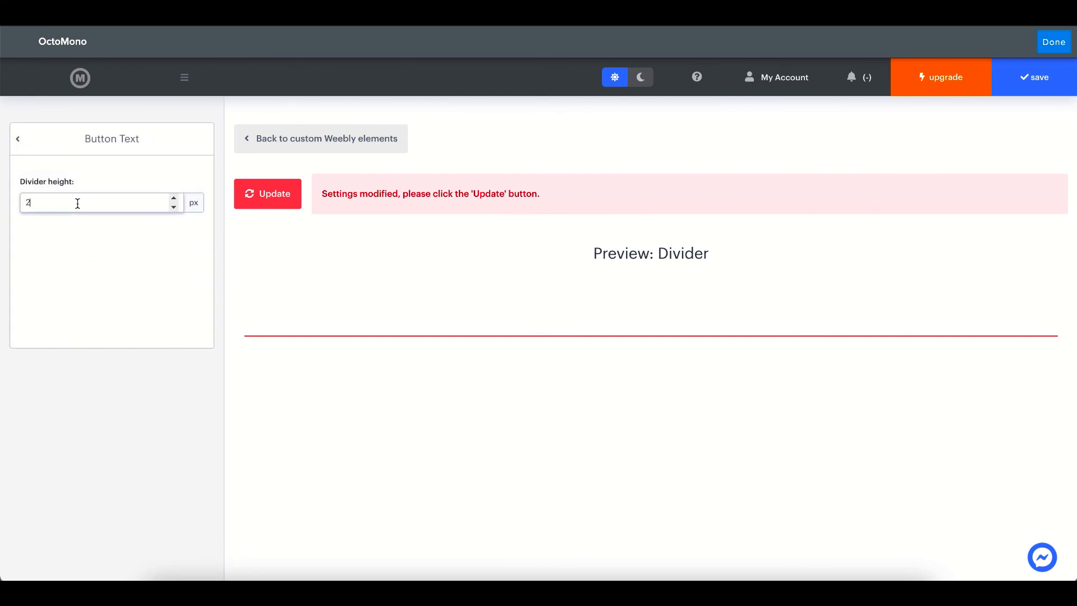
key(BackSpace)
text(5)
click(97, 282)
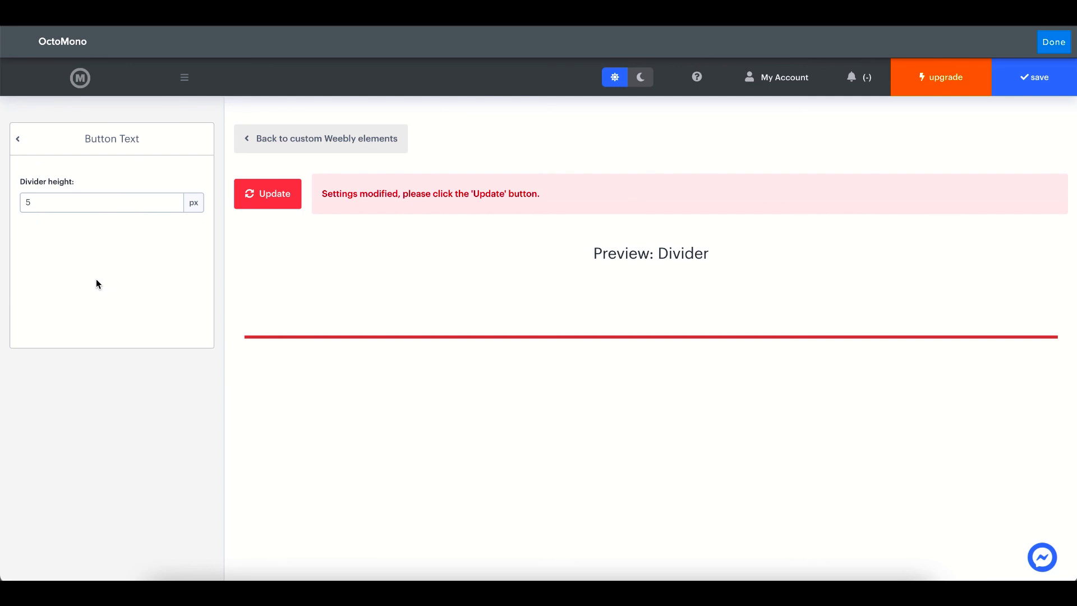
Apply the red 5 px divider changes and save the styles to the site
click(94, 147)
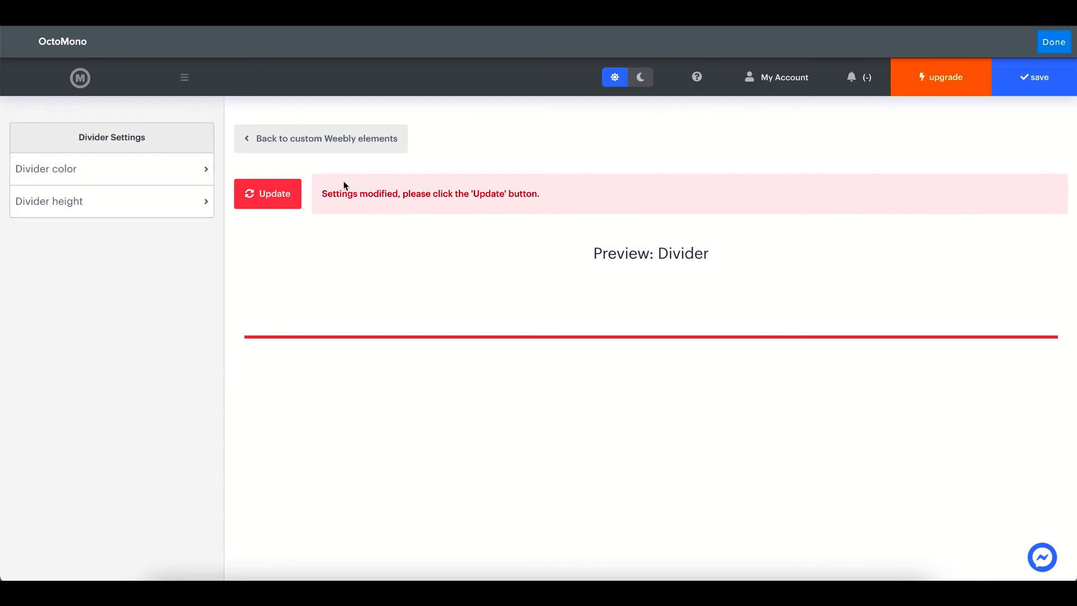
click(292, 191)
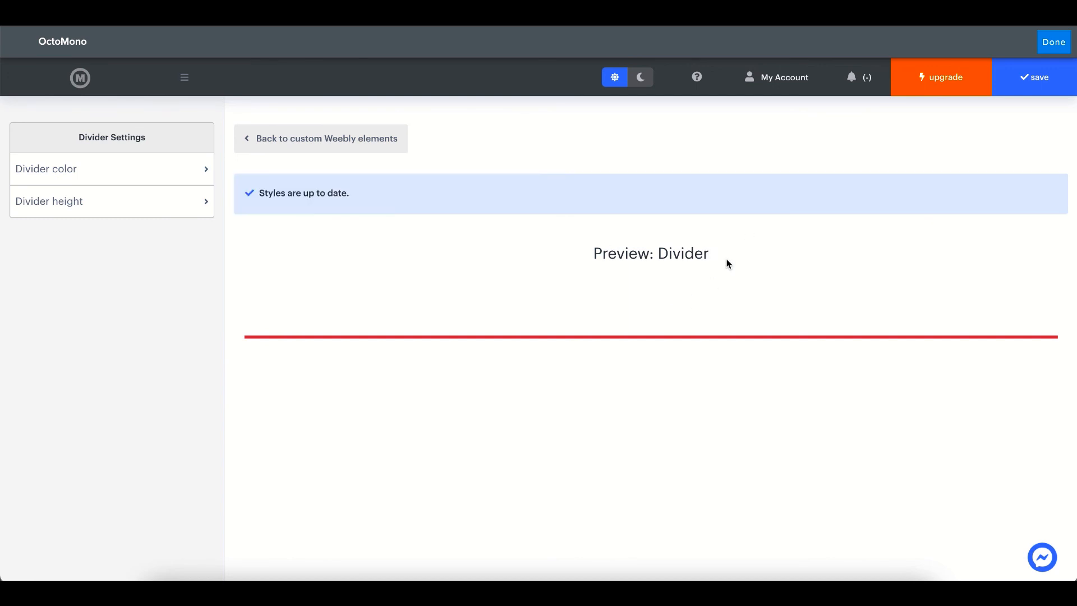
click(1042, 87)
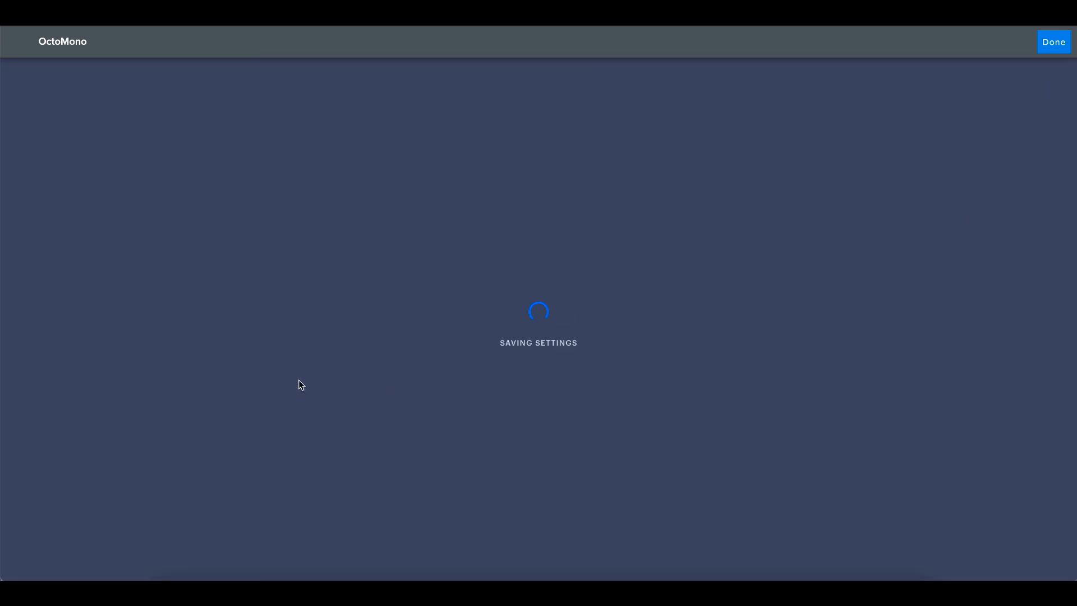
Check the first red divider's width setting (50%) and close it without changes
scroll(394, 241, down, 2)
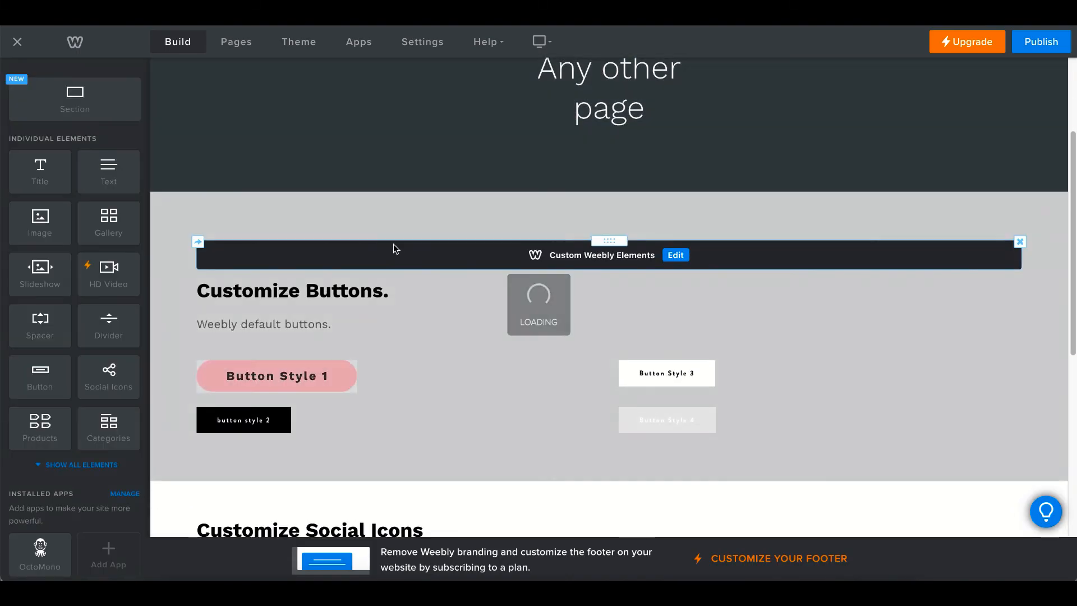
scroll(416, 272, down, 5)
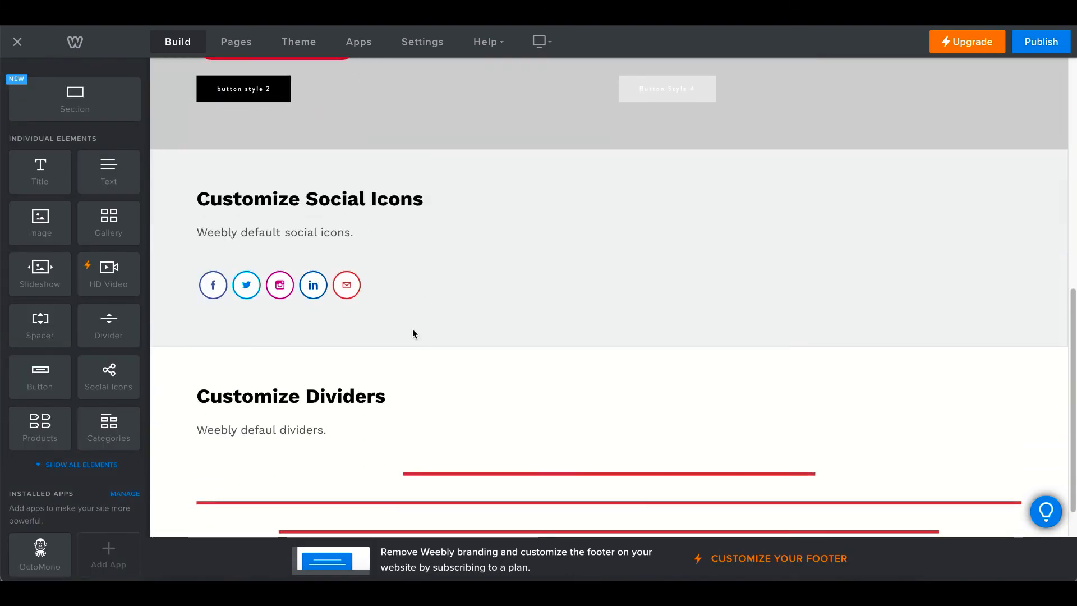
scroll(477, 319, down, 1)
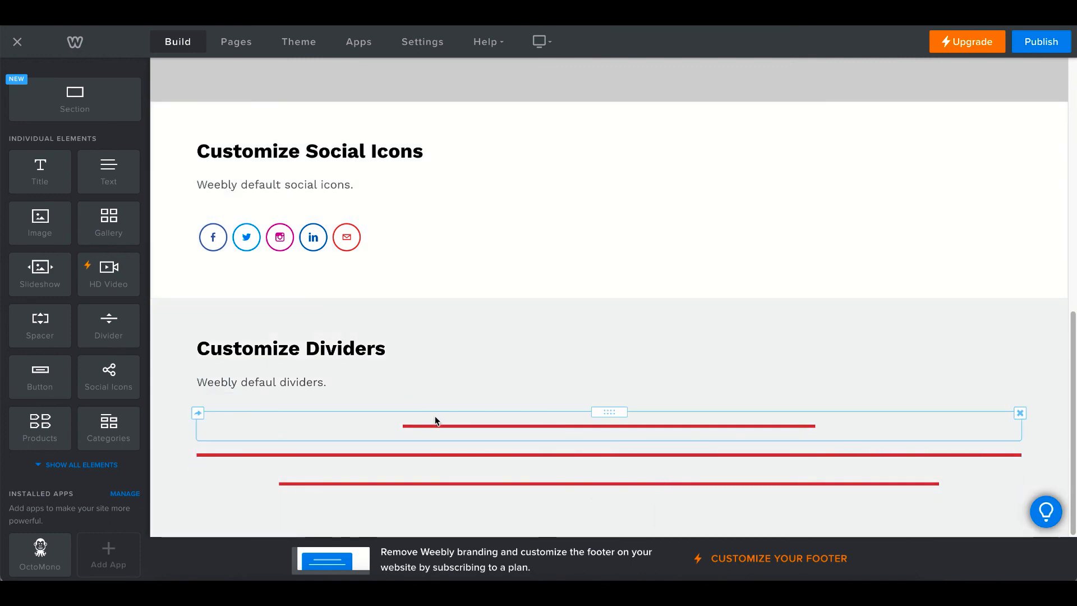
click(368, 437)
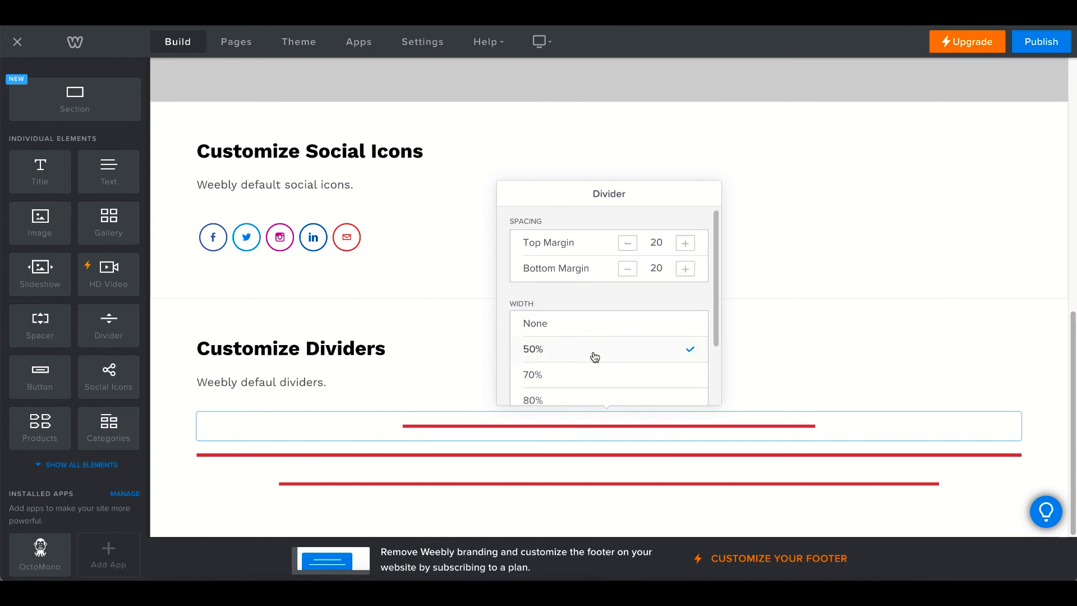
scroll(594, 359, down, 2)
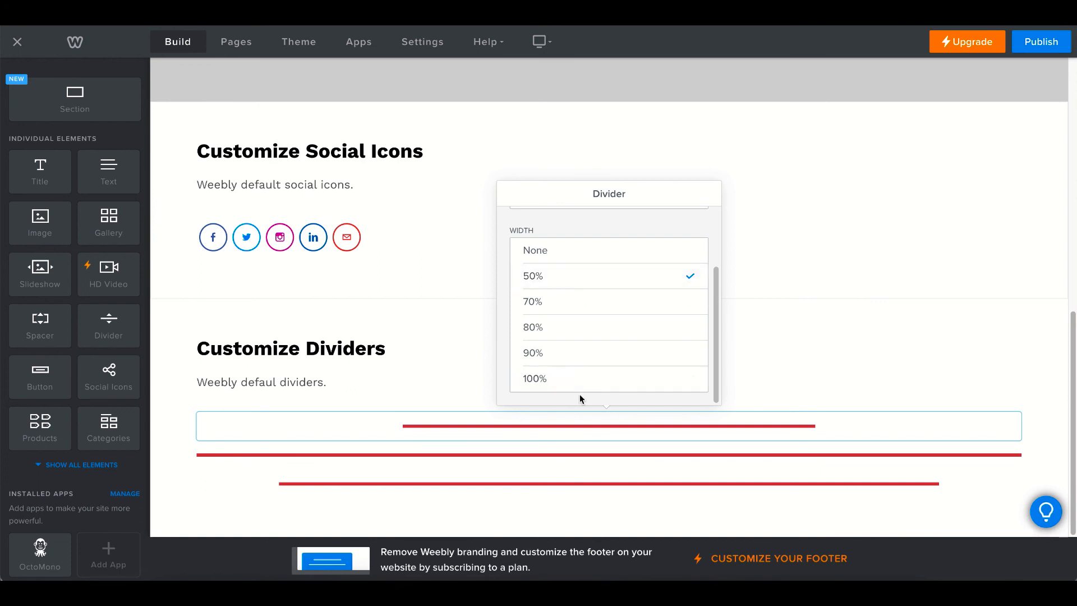
click(428, 349)
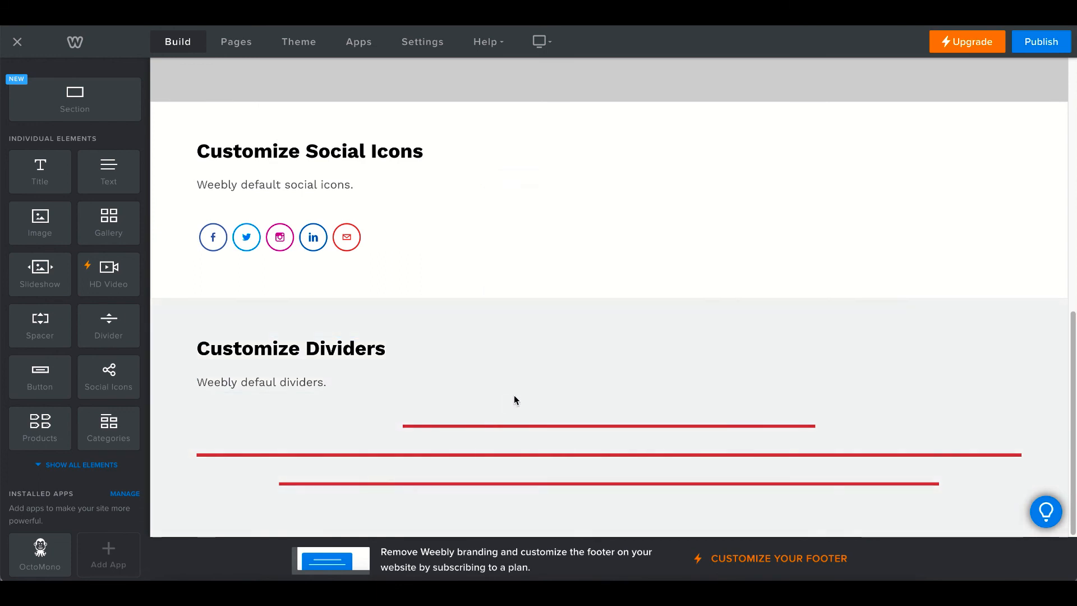
scroll(539, 357, up, 1)
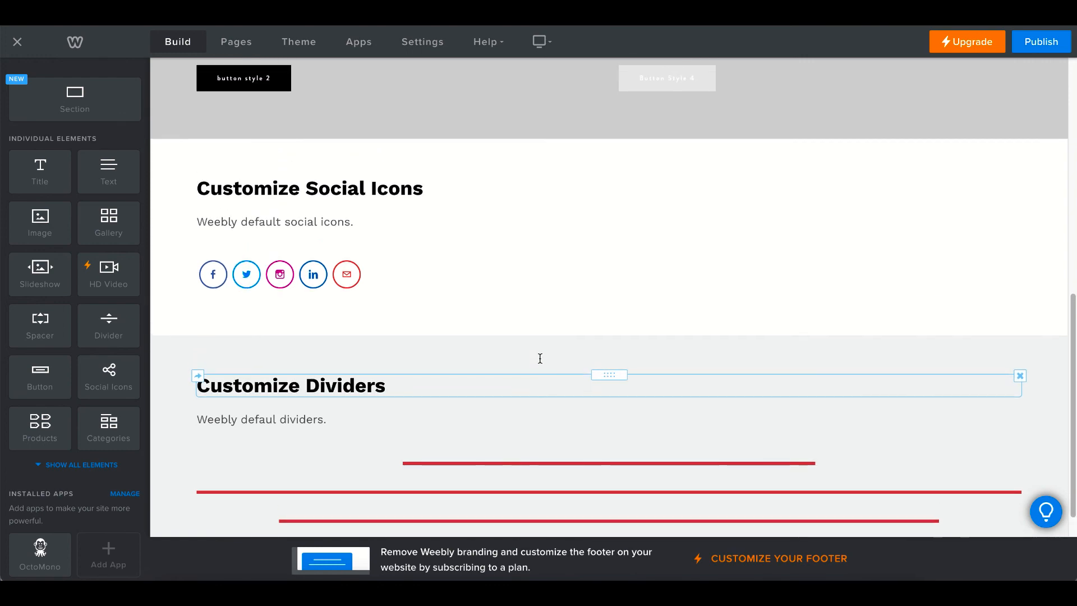